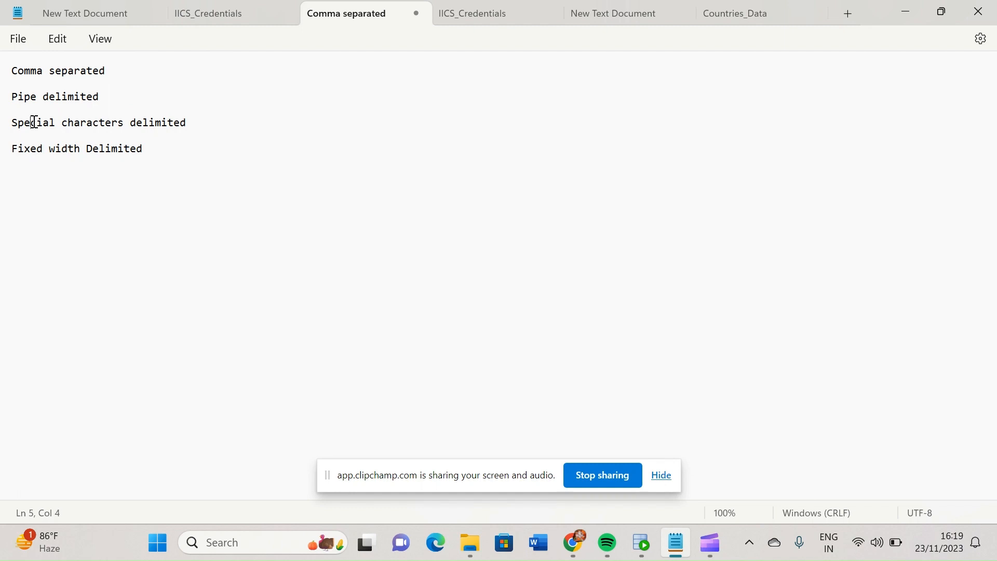
Review the list of flat file types and examine the fixed-width columns in the Countries_Data file
left_click(187, 123)
left_click_drag(195, 123, 13, 70)
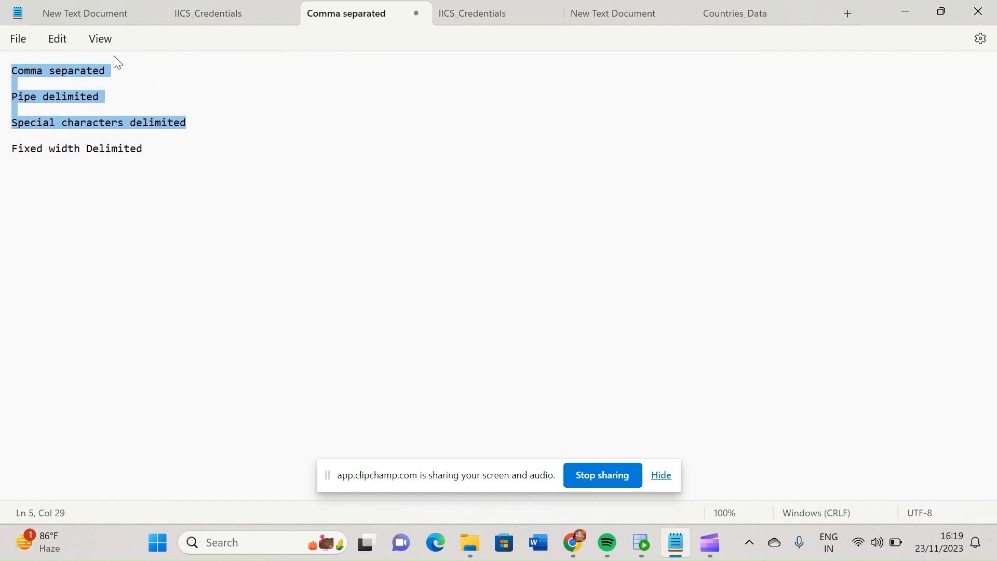
left_click(24, 150)
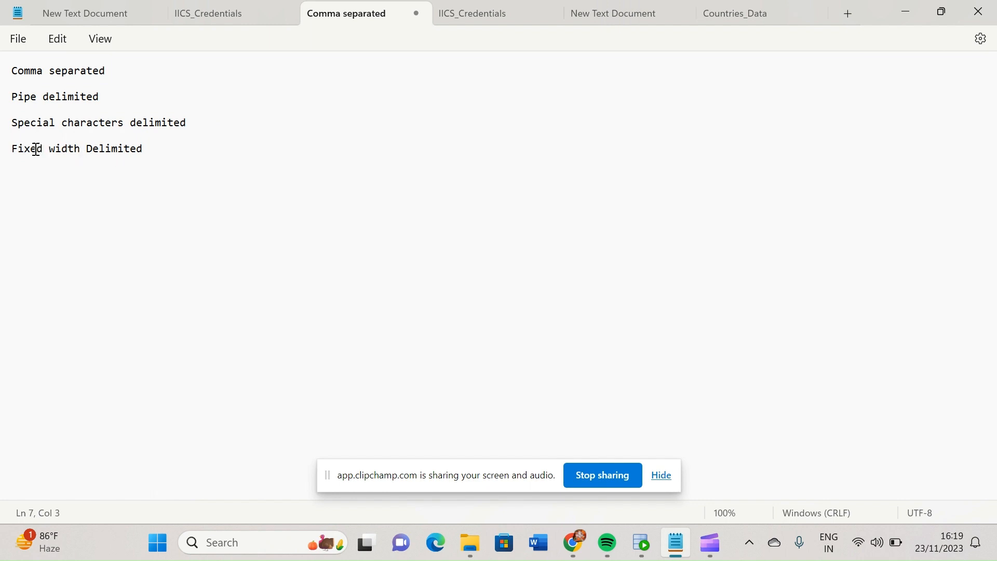
left_click_drag(145, 153, 149, 158)
left_click(71, 176)
left_click_drag(151, 149, 8, 151)
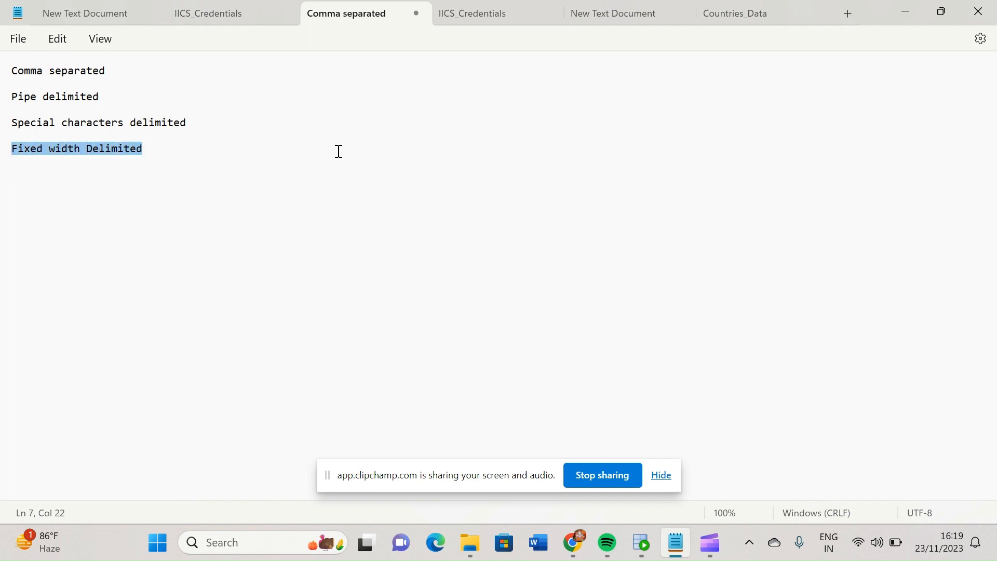
left_click(741, 16)
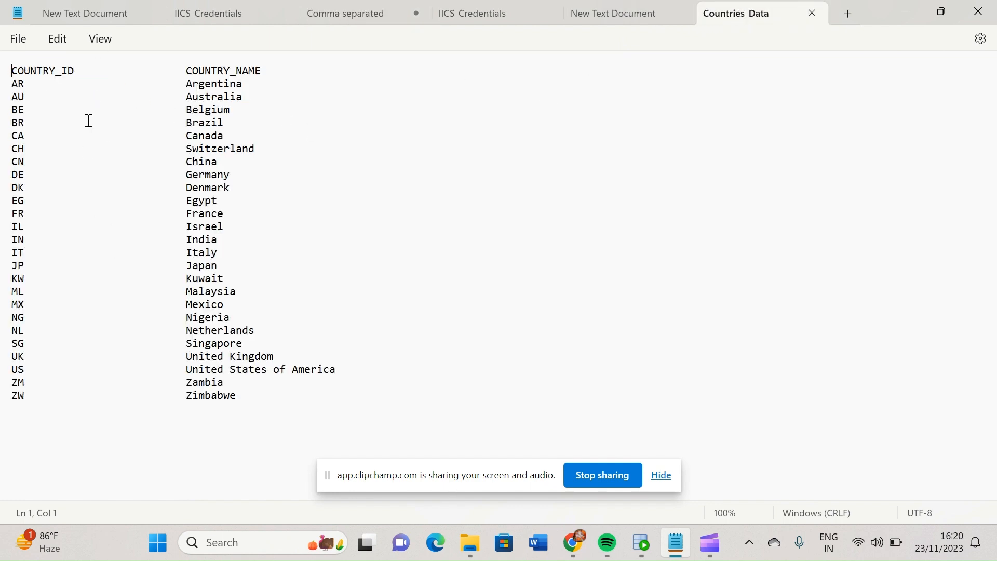
left_click(28, 86)
Switch to Informatica Data Integration in Chrome and create a new Fixed-Width File Format component
mouse_move(715, 553)
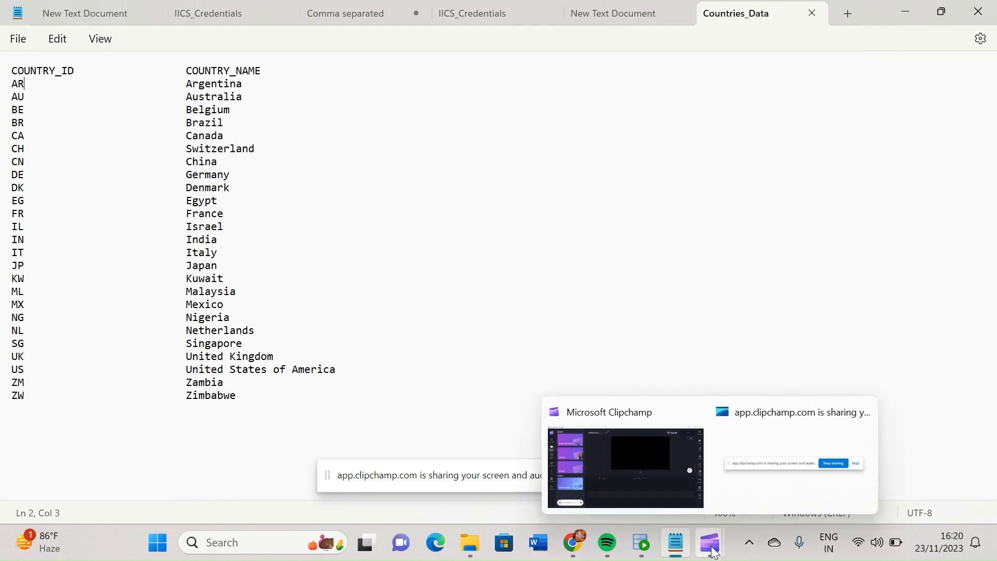
mouse_move(586, 547)
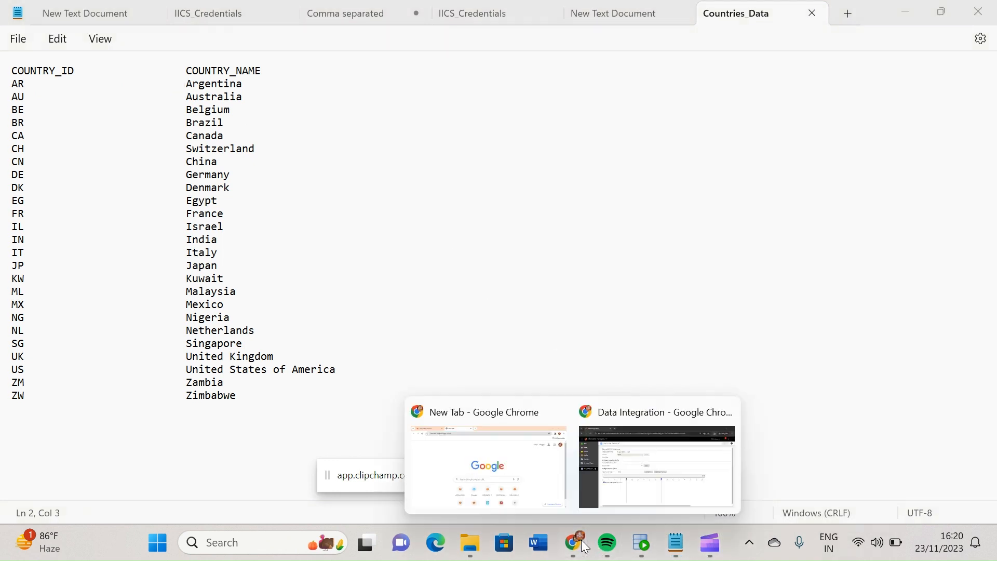
left_click(665, 447)
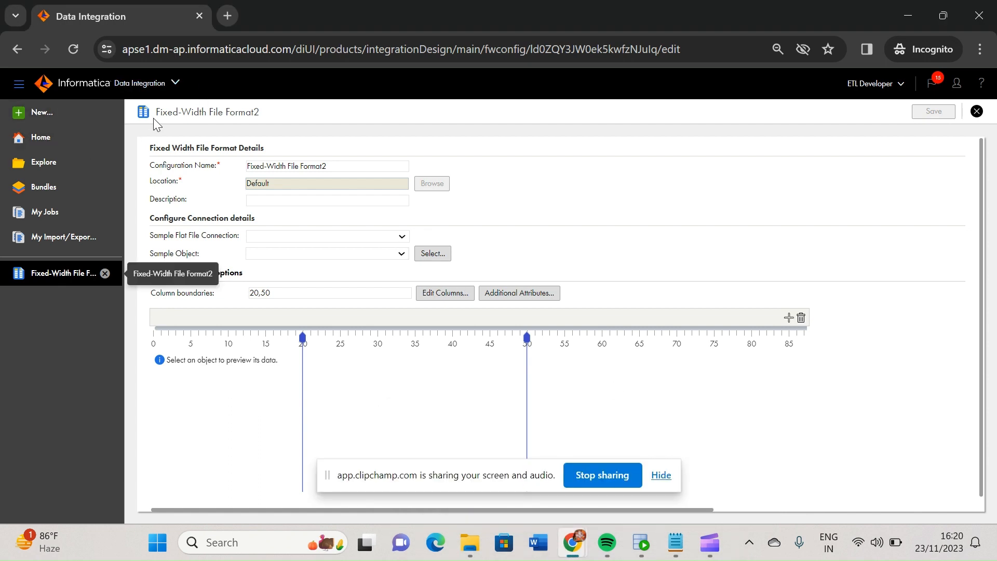
left_click(42, 124)
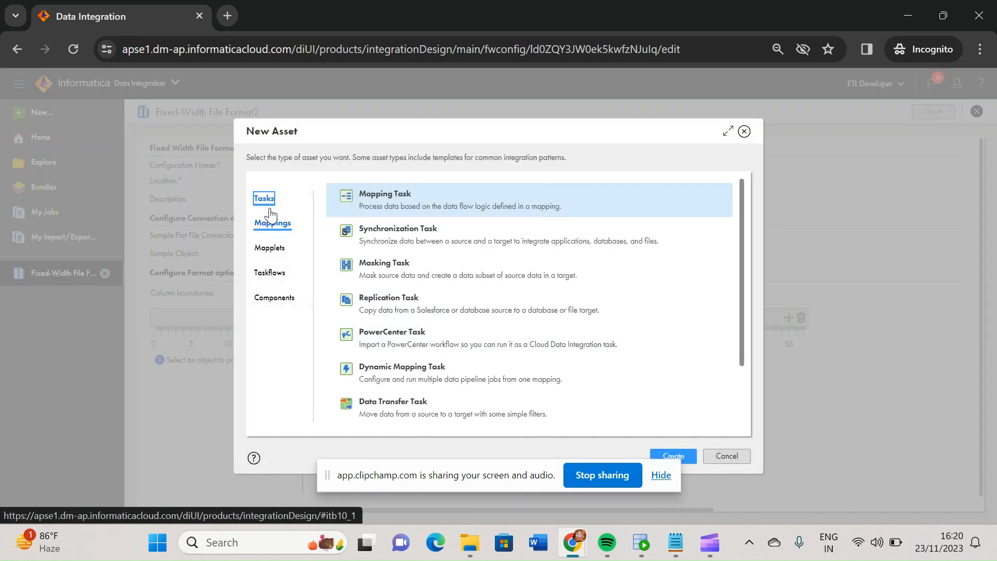
left_click(280, 305)
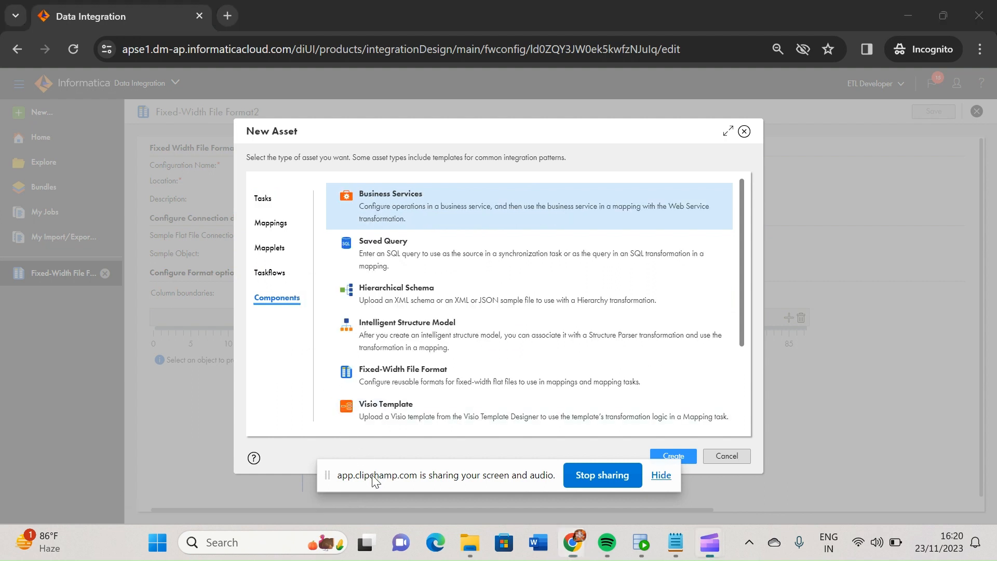
left_click_drag(370, 473, 349, 482)
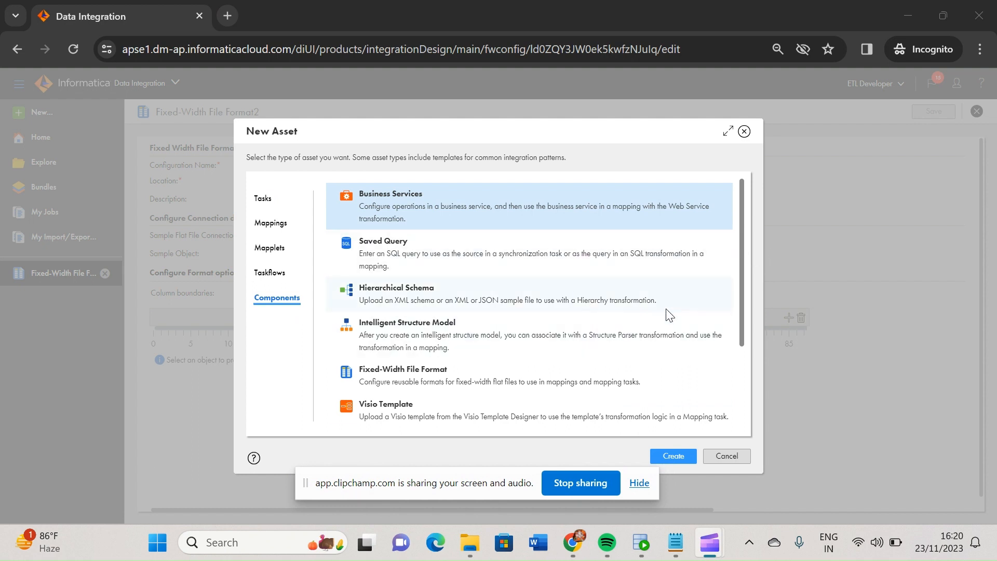
left_click_drag(743, 286, 741, 313)
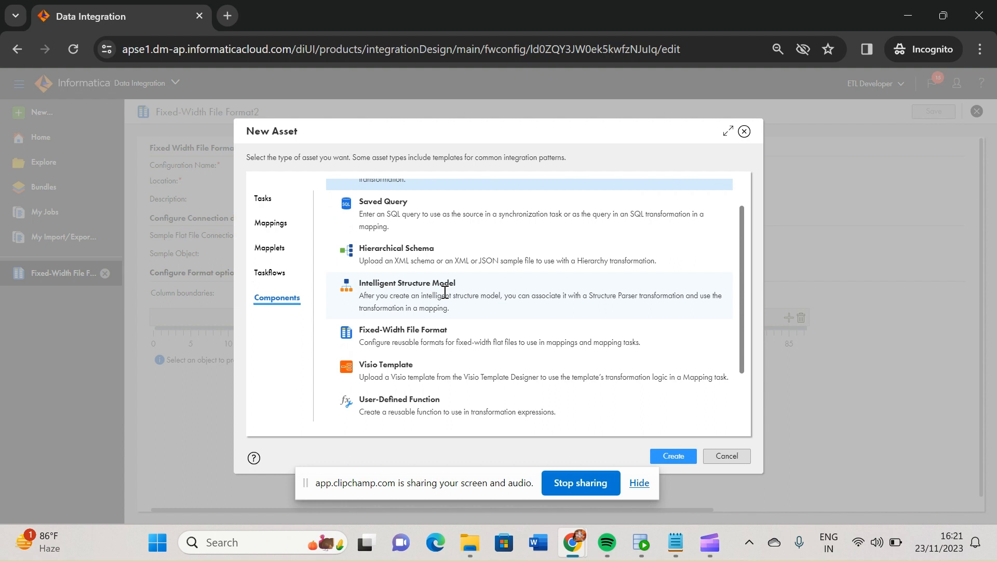
left_click(403, 337)
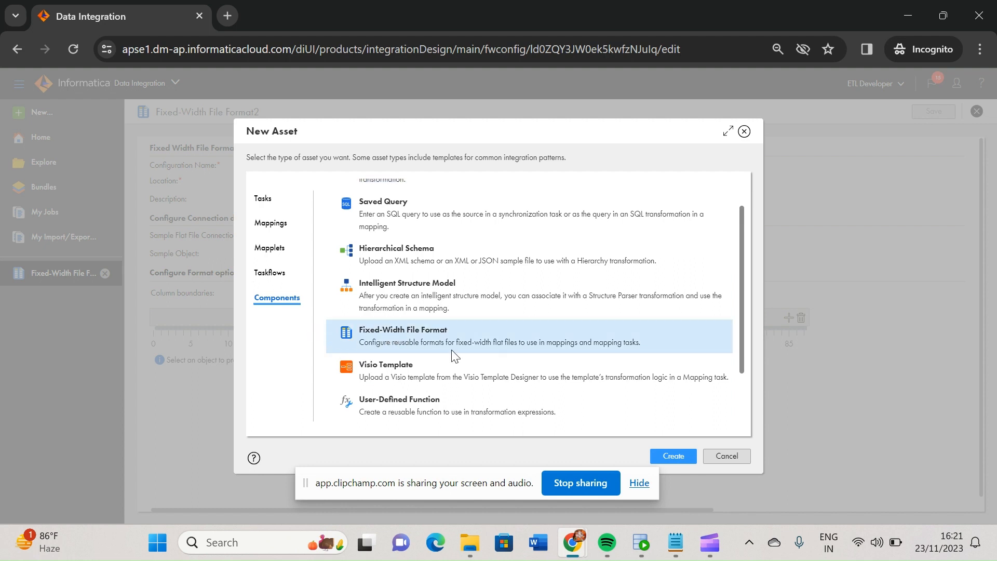
left_click_drag(469, 489, 356, 493)
left_click(674, 456)
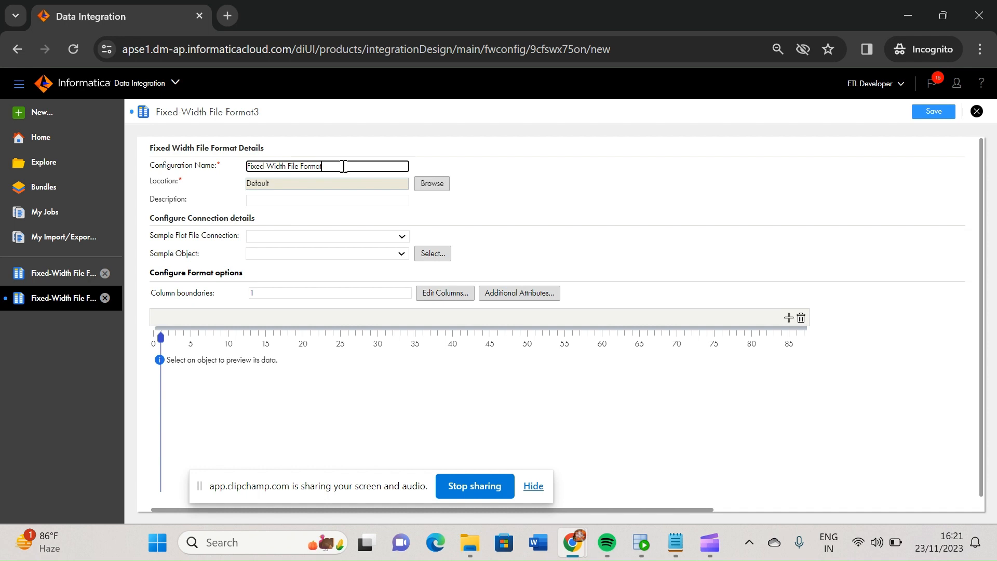
Name the configuration Fixed-Width File Formatnew and set its sample flat file connection to Flat_File
left_click(571, 219)
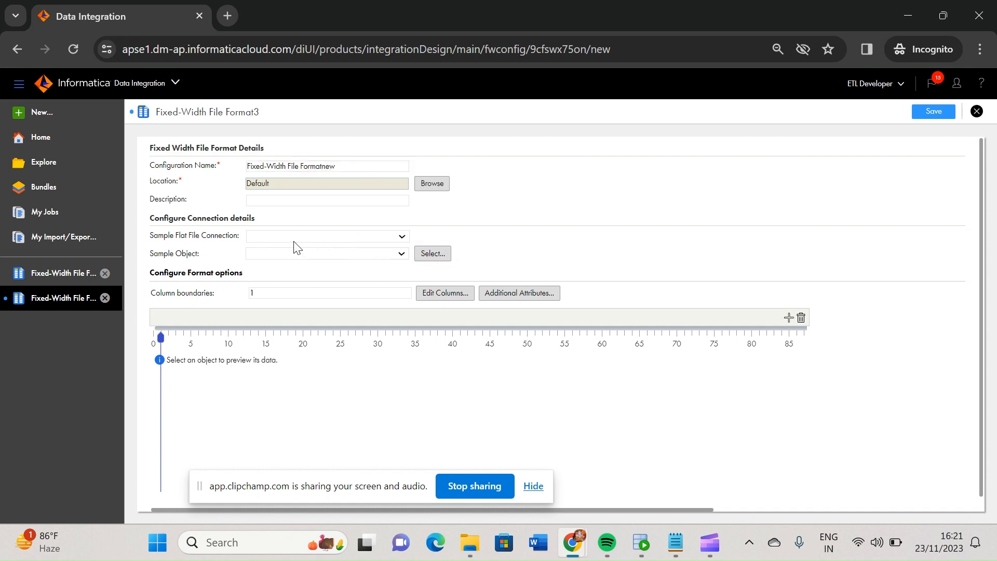
left_click(403, 237)
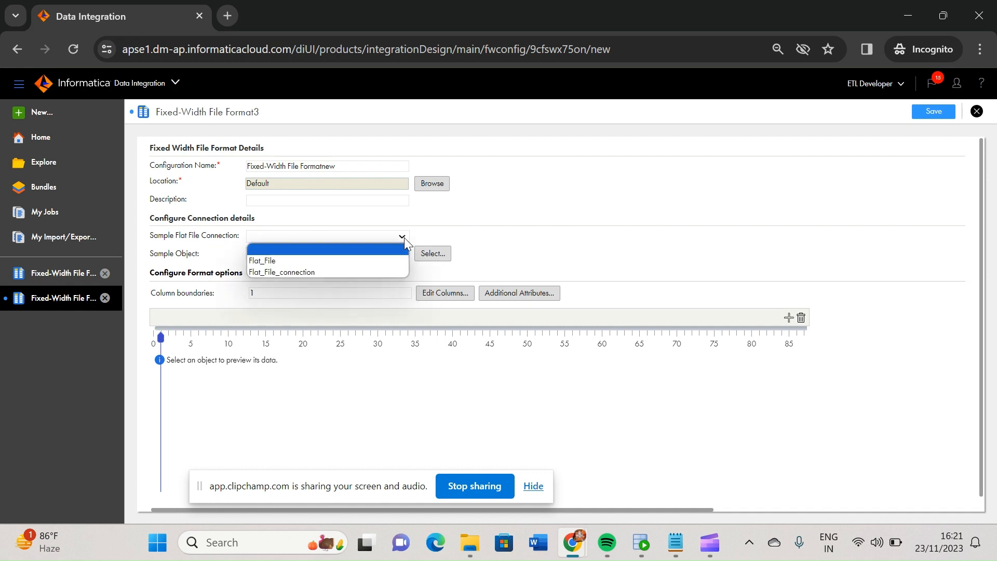
left_click(311, 261)
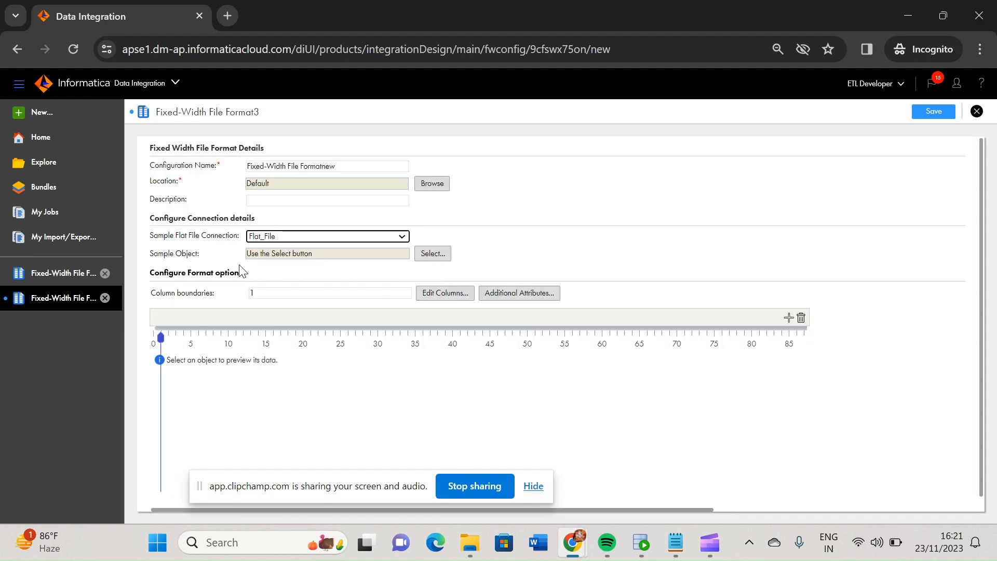
Select Countries_Data as the sample object for the fixed-width format
left_click(435, 253)
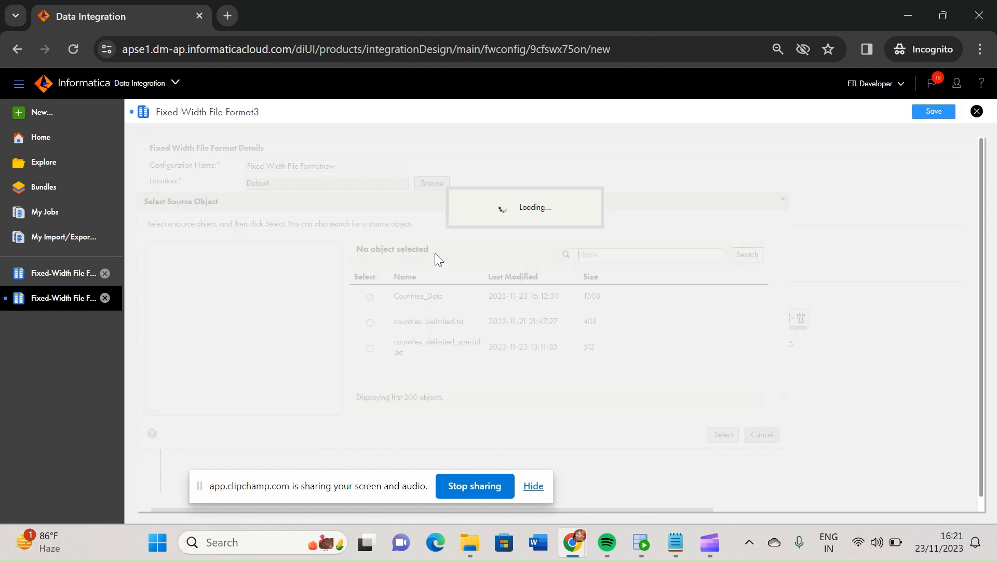
left_click(370, 297)
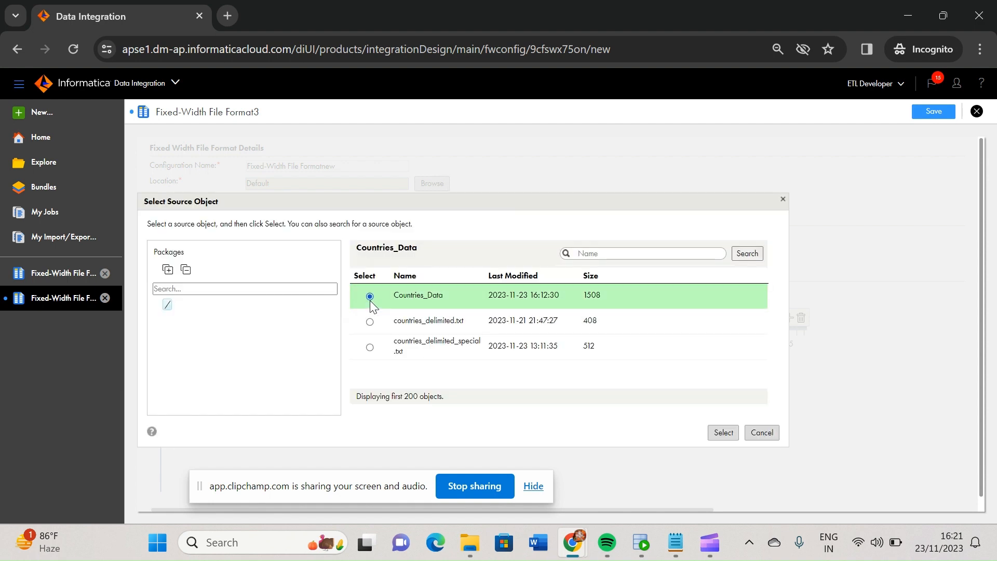
left_click(720, 433)
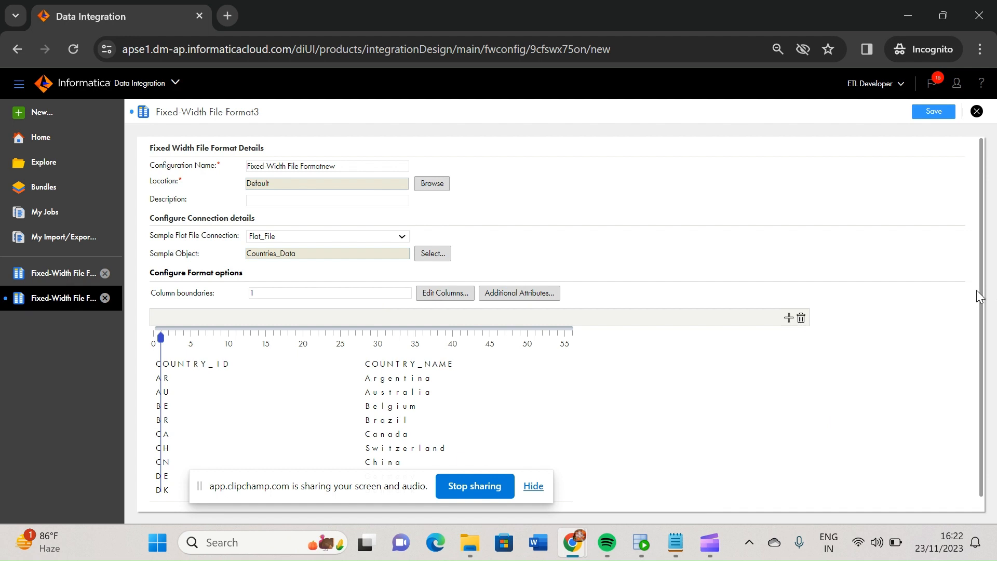
Set the column boundaries of the sample data at 20 and 50
left_click_drag(981, 294, 985, 366)
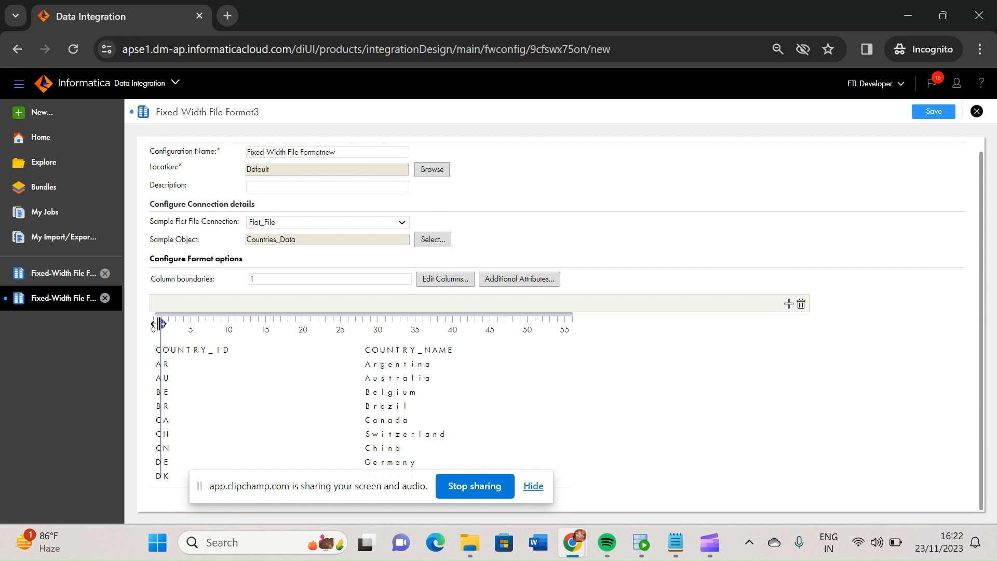
left_click_drag(160, 323, 305, 304)
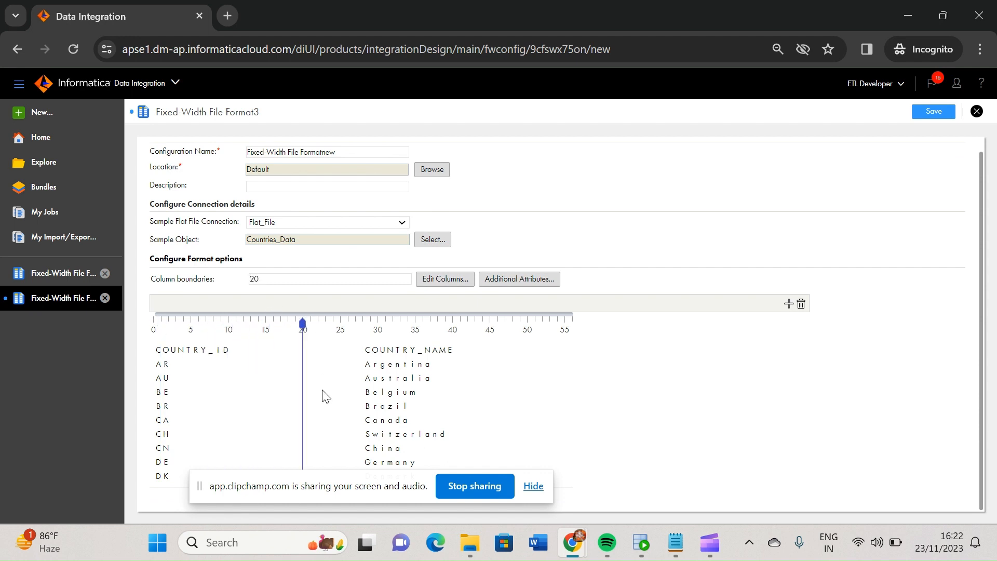
left_click(490, 329)
left_click_drag(489, 327, 527, 327)
left_click_drag(323, 491, 298, 510)
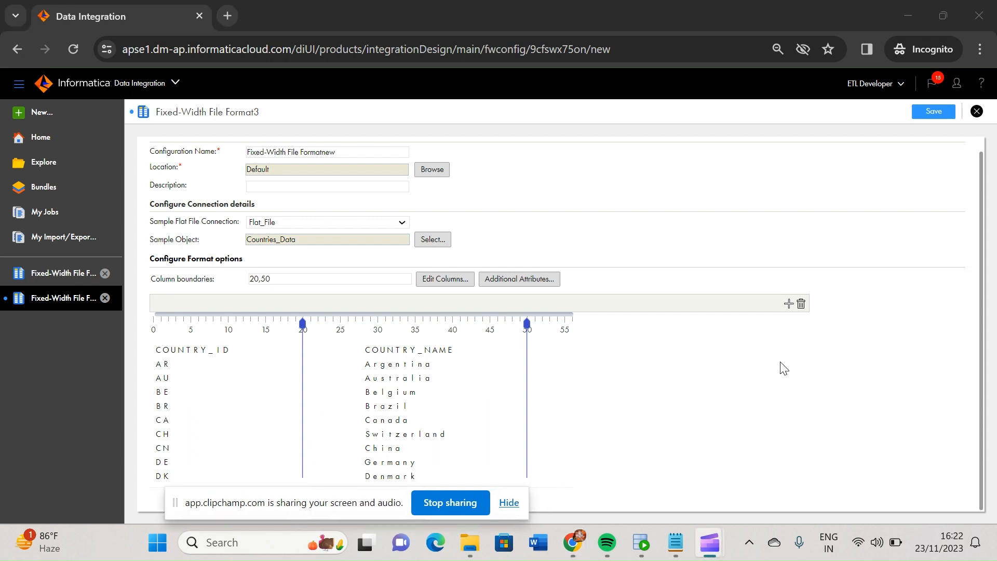
Delete the column boundary at 50 and add one at 45 instead
left_click(527, 323)
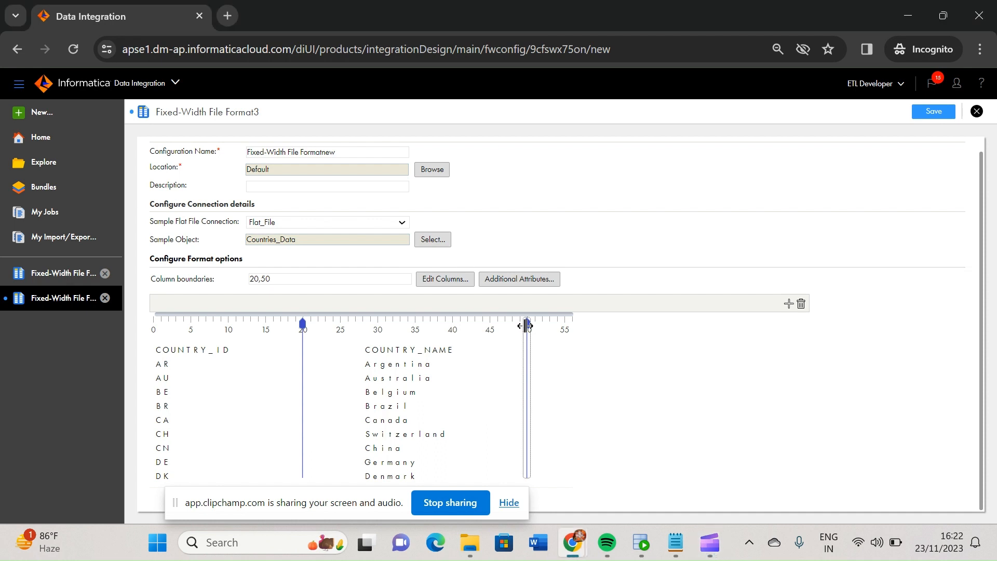
left_click(801, 305)
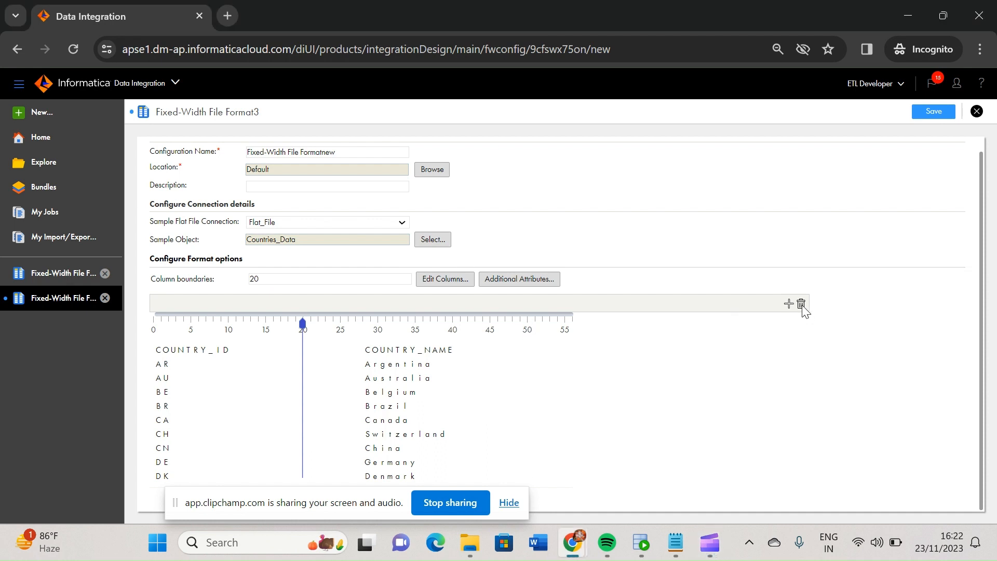
left_click(490, 322)
Try extra column boundaries at 50 and beyond, and delete them again
left_click(528, 322)
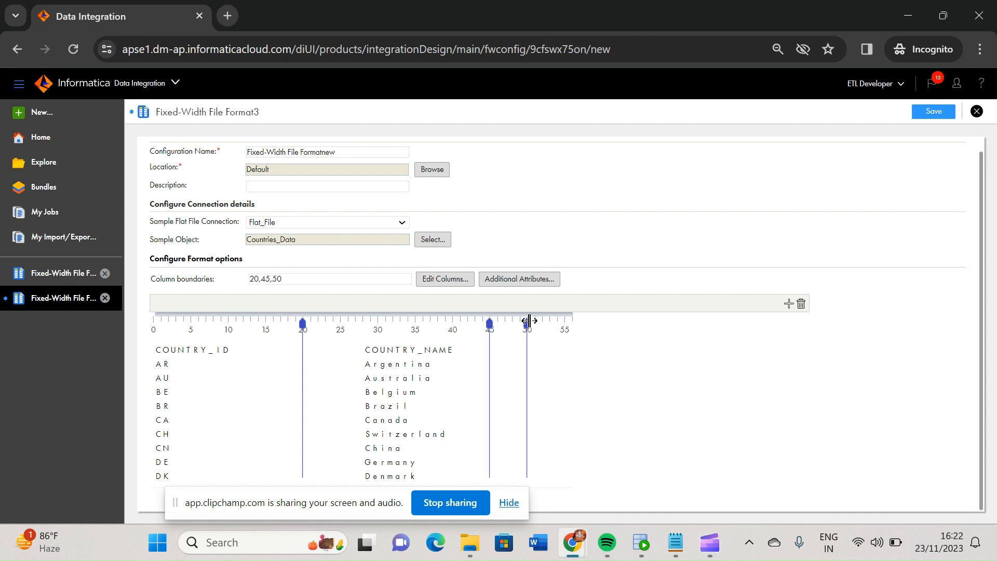
left_click(568, 323)
left_click(566, 335)
left_click(802, 305)
left_click(528, 324)
left_click(802, 305)
left_click(527, 324)
left_click(803, 305)
Position the second column boundary at 45 and save the fixed-width file format
mouse_move(490, 324)
left_mouse_down()
mouse_move(568, 317)
mouse_move(494, 326)
left_mouse_up()
left_click(940, 111)
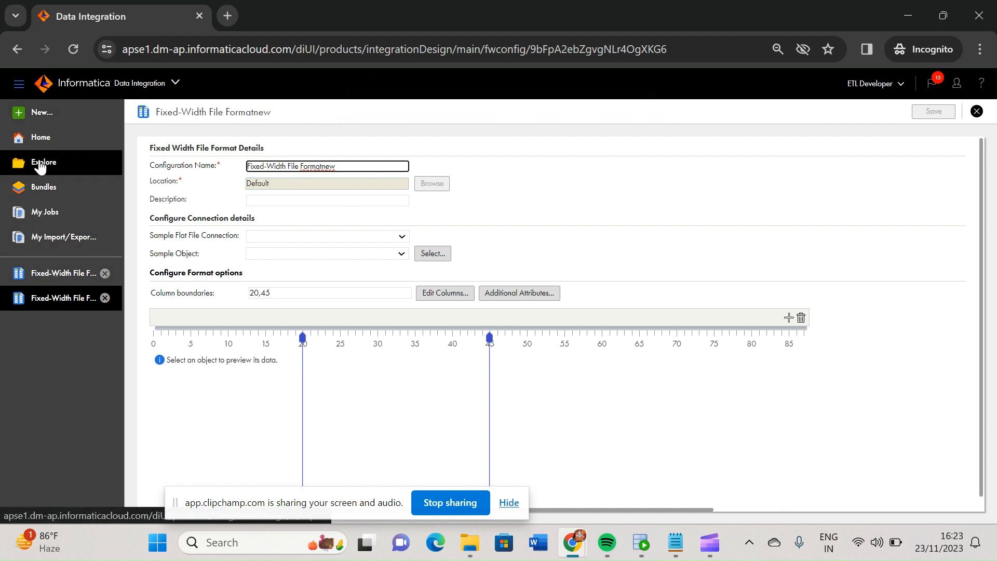
Open the m_Fixed_width mapping from the Default project and display the Source transformation's source details
left_click(40, 139)
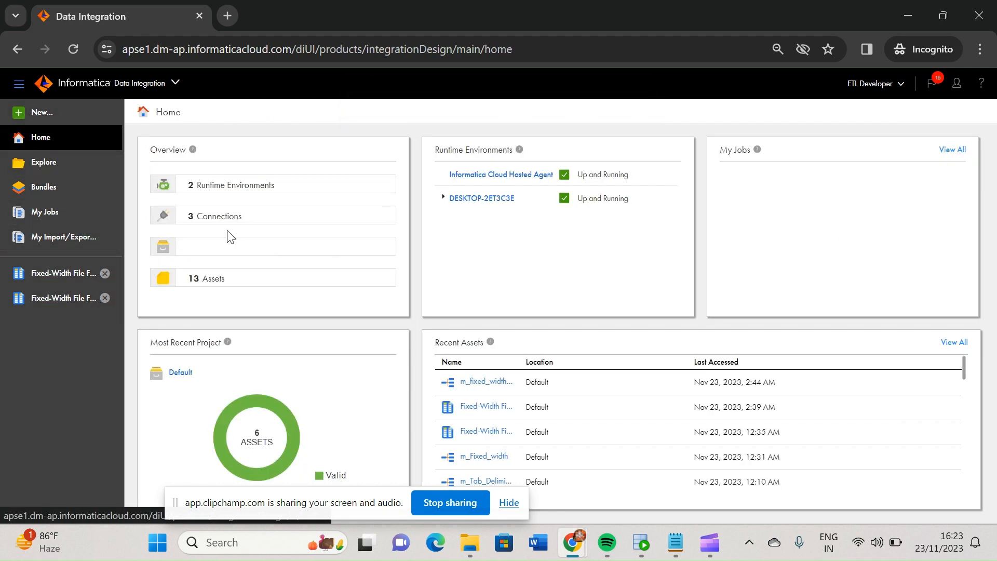
left_click(45, 165)
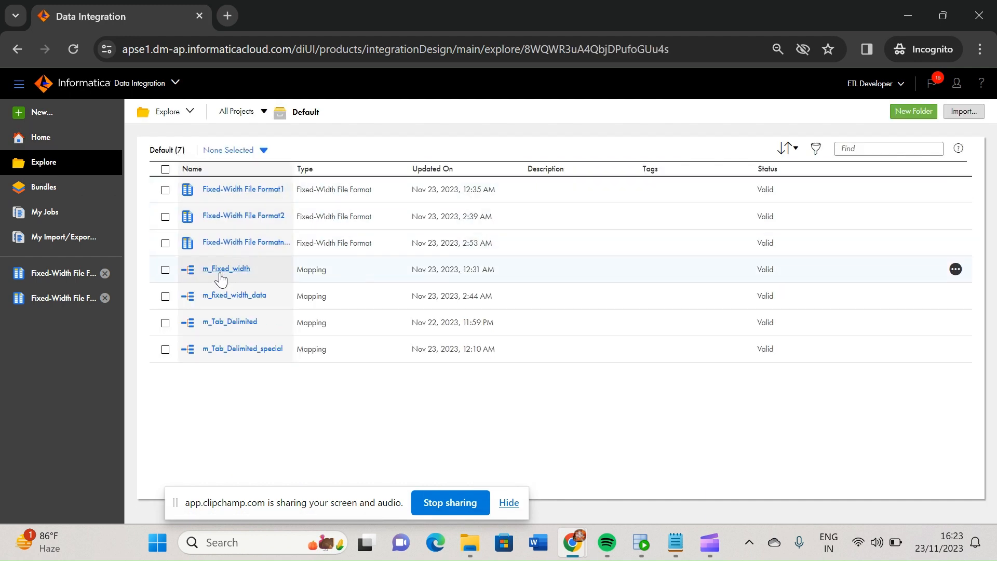
left_click(221, 271)
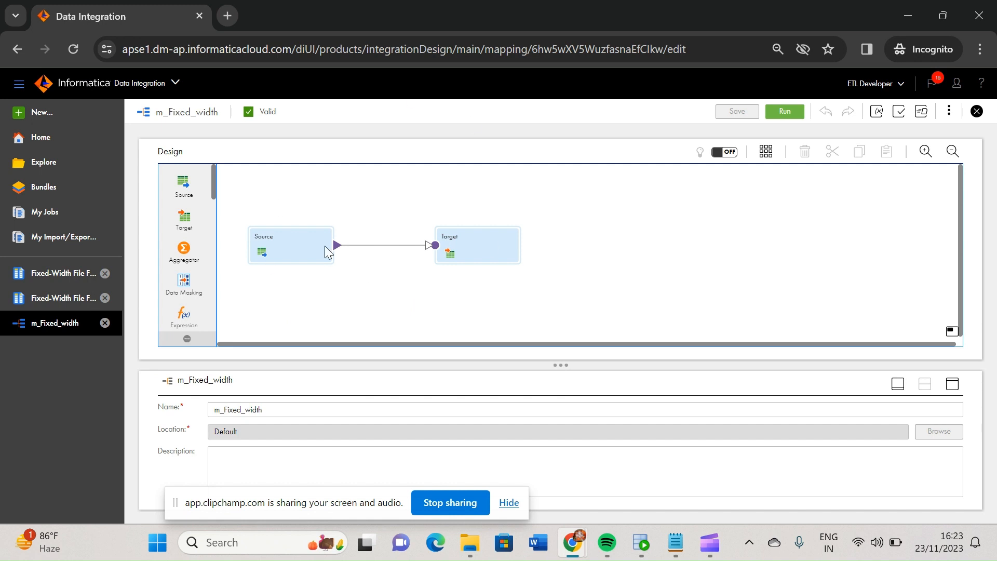
left_click(281, 237)
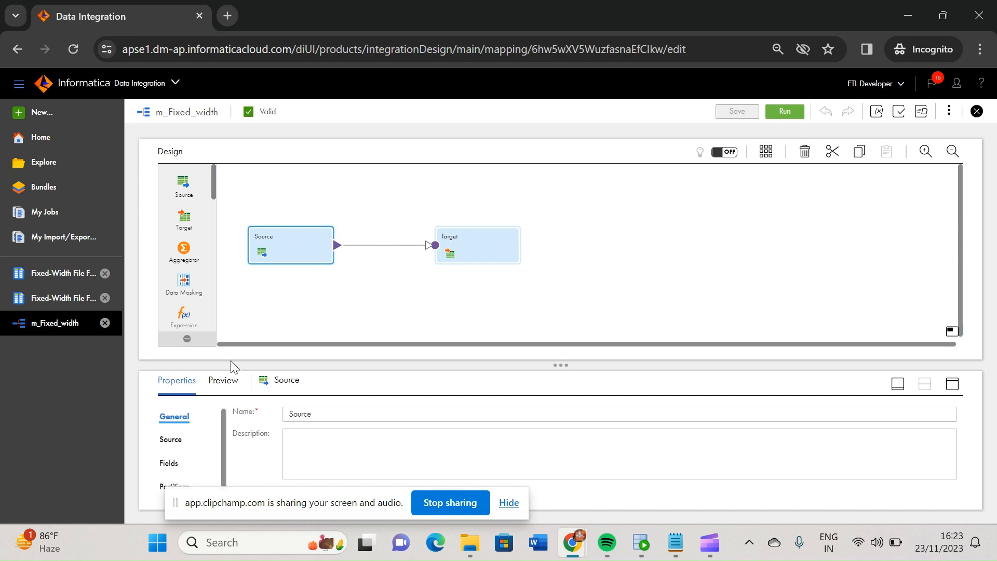
left_click(169, 439)
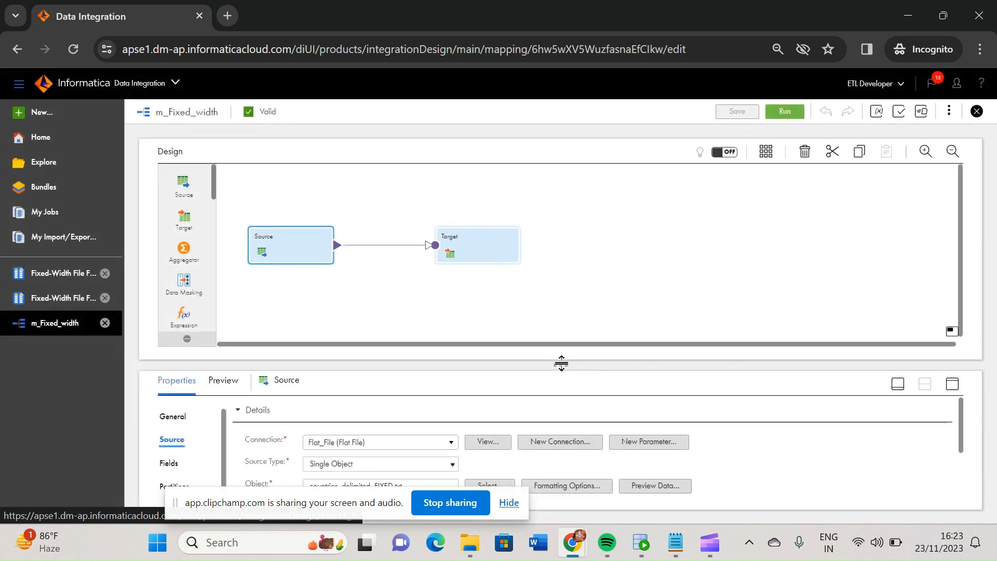
left_click_drag(561, 364, 557, 299)
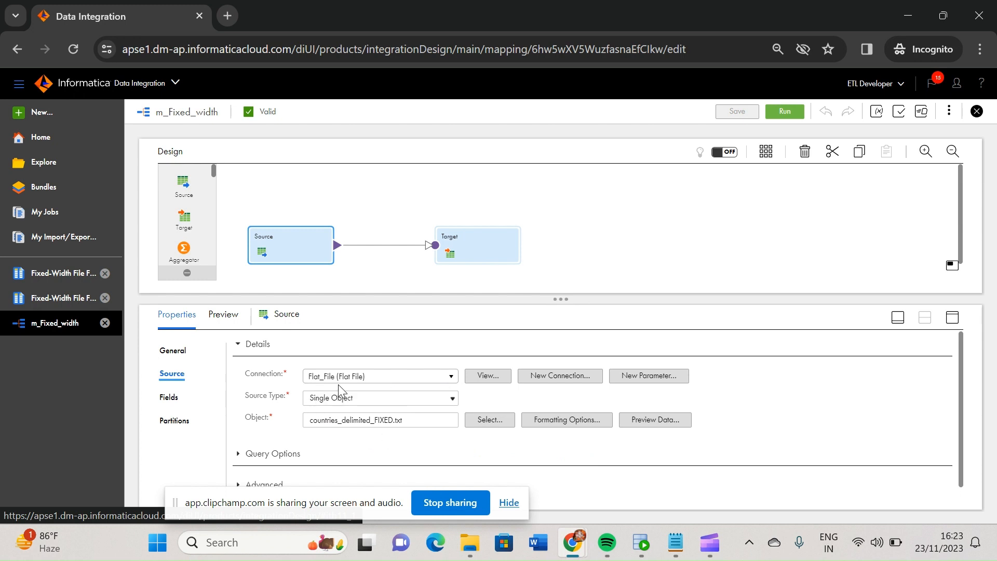
Select Countries_Data as the source object, accept the source change and open its formatting options
left_click(453, 400)
left_click(454, 398)
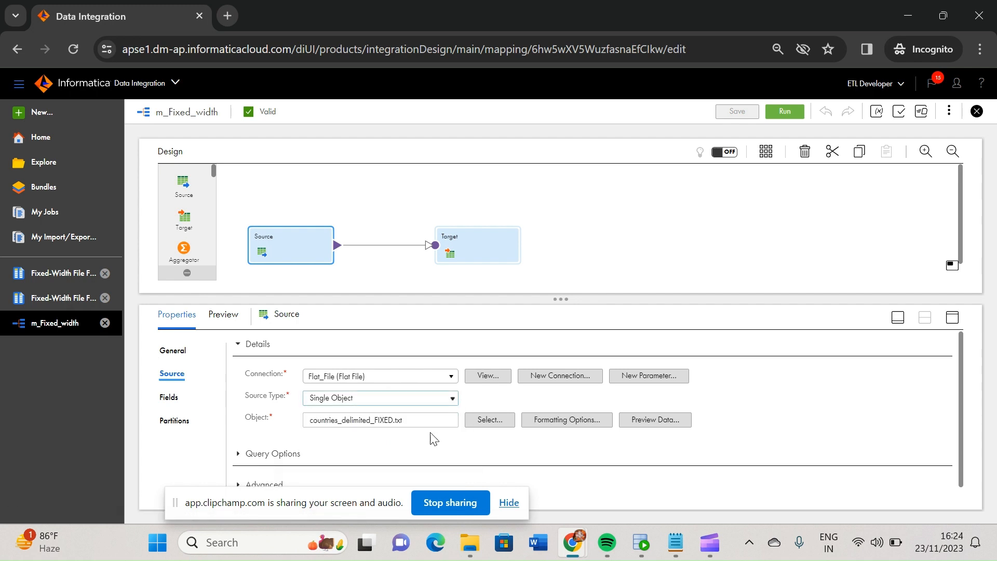
left_click(488, 422)
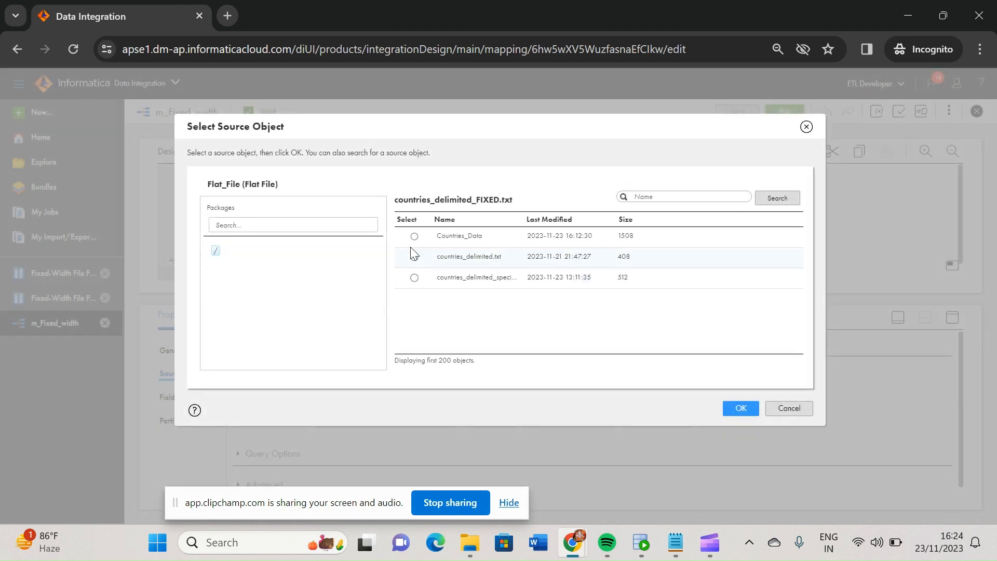
left_click(414, 237)
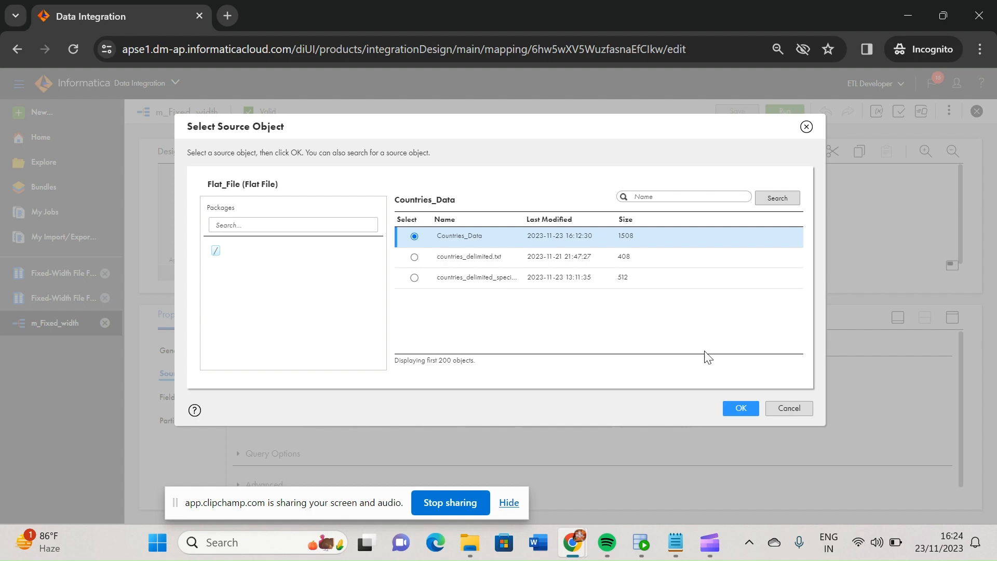
left_click(740, 408)
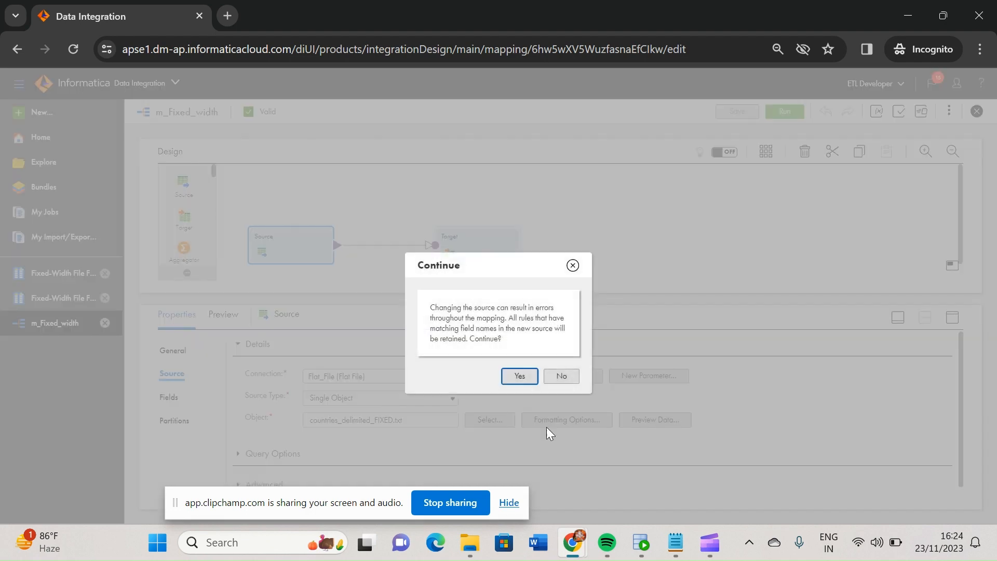
left_click(517, 377)
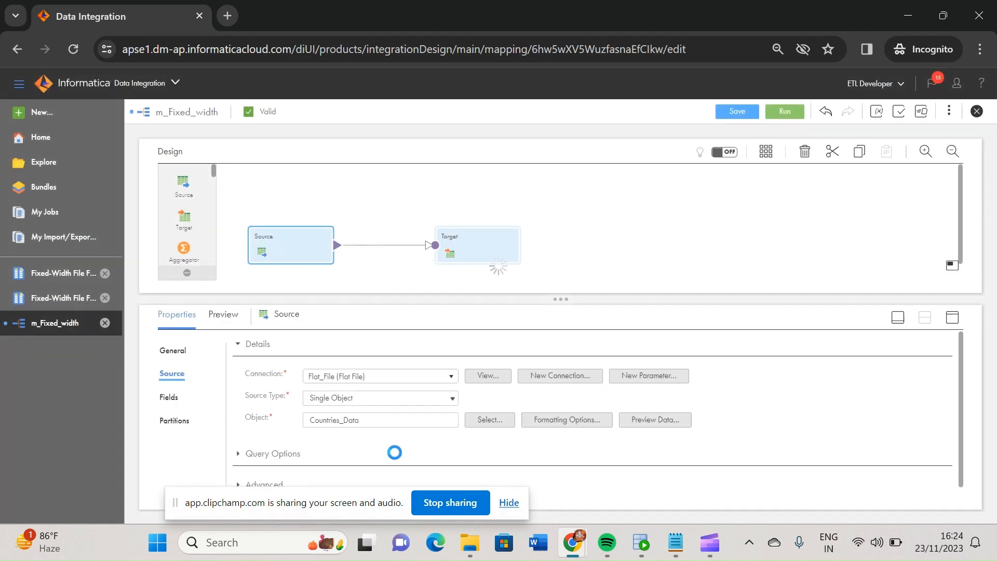
left_click(573, 425)
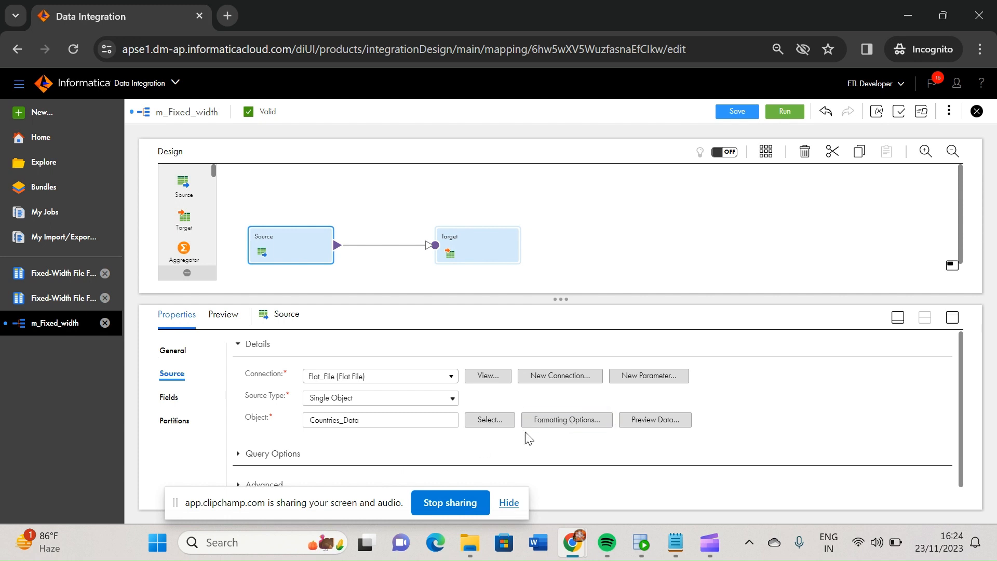
left_click(562, 422)
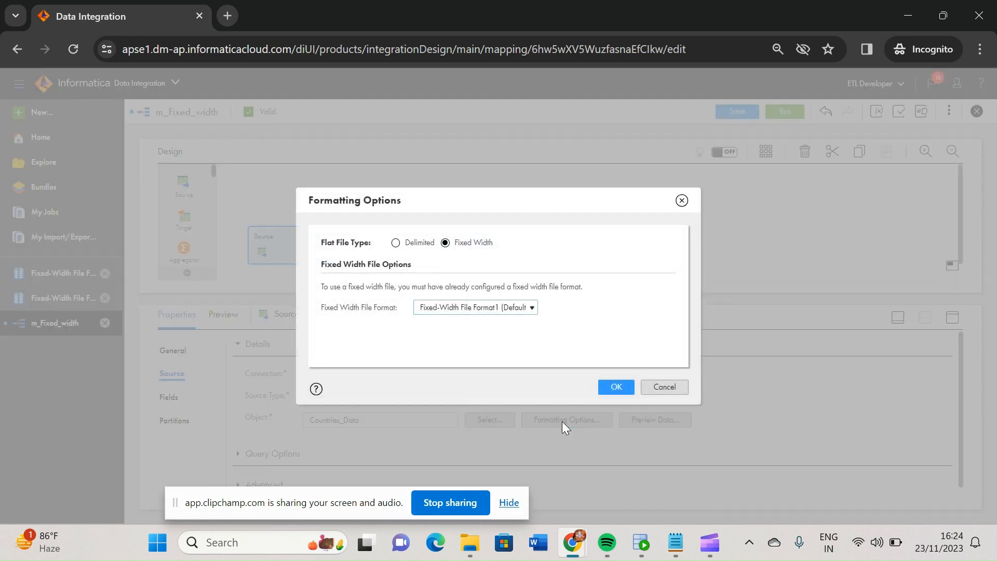
left_click(396, 243)
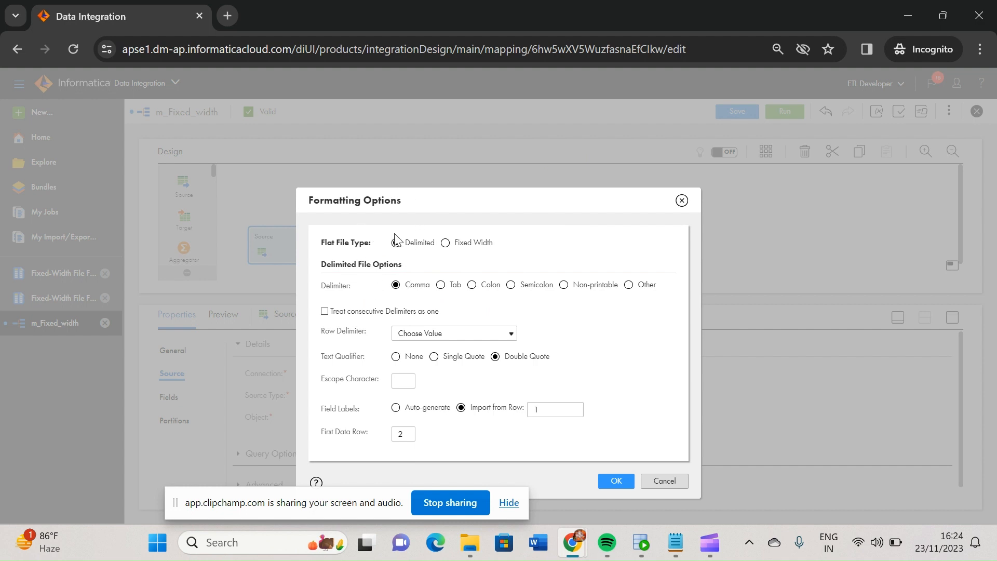
left_click(629, 285)
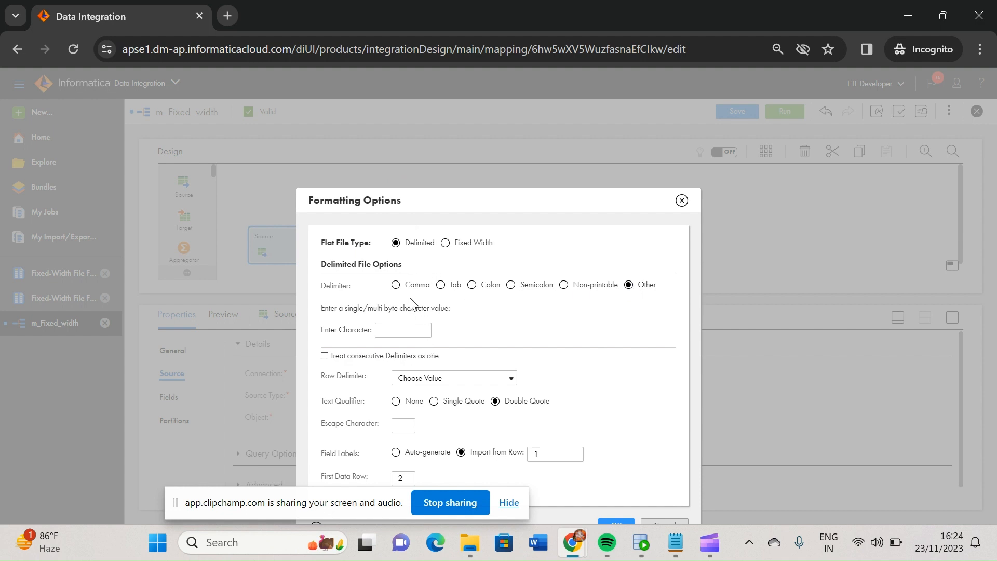
left_click(397, 287)
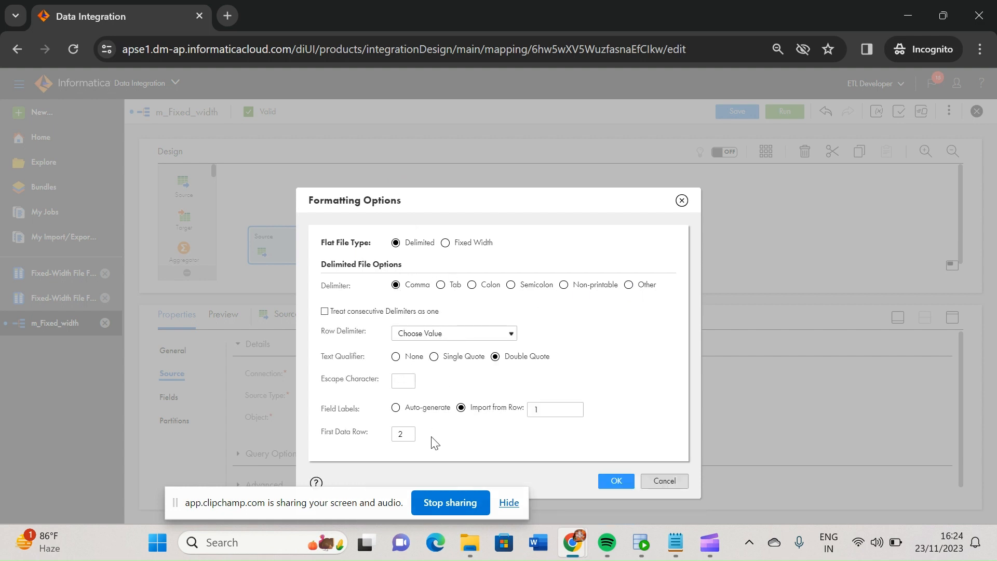
left_click(445, 243)
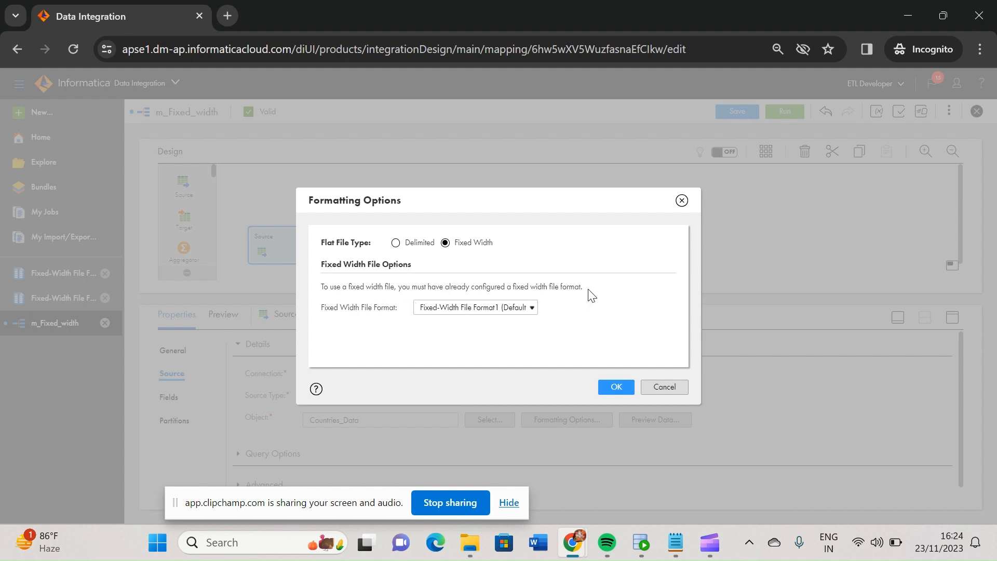
Apply Fixed-Width File Formatnew from the Default project as the source's fixed-width file format
left_click(537, 310)
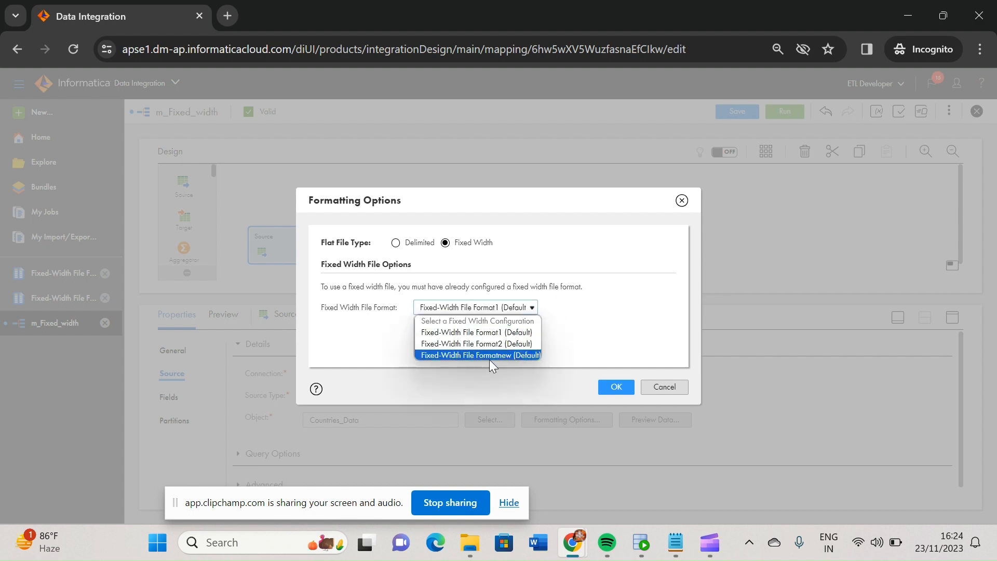
left_click(488, 356)
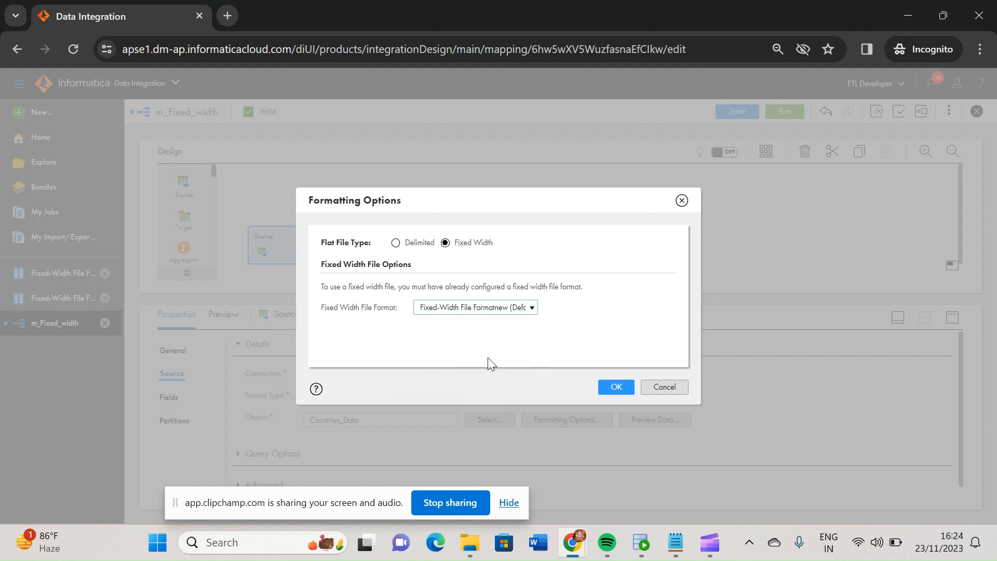
left_click(616, 389)
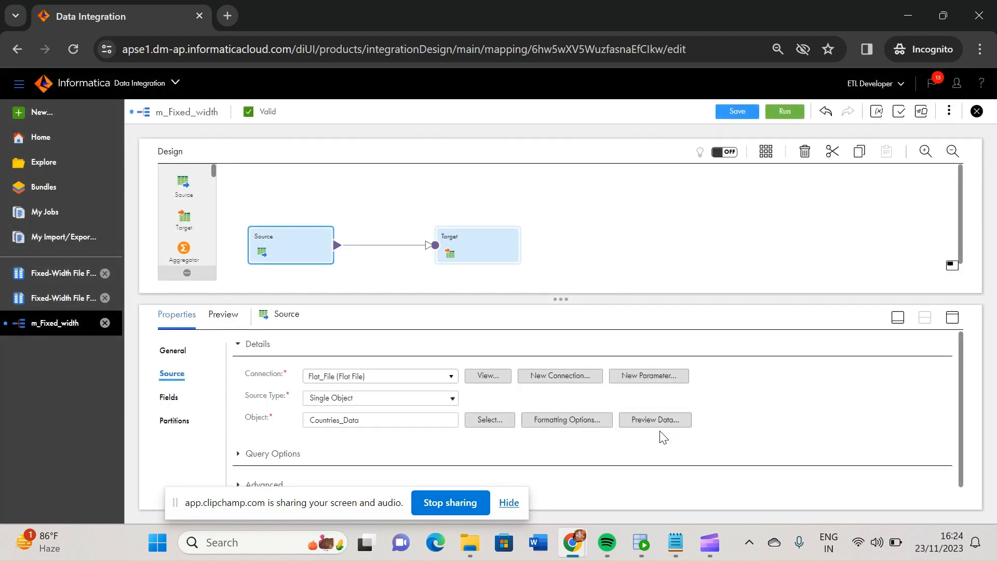
Preview the data of the Countries_Data source and examine the Source transformation's fields
left_click(658, 422)
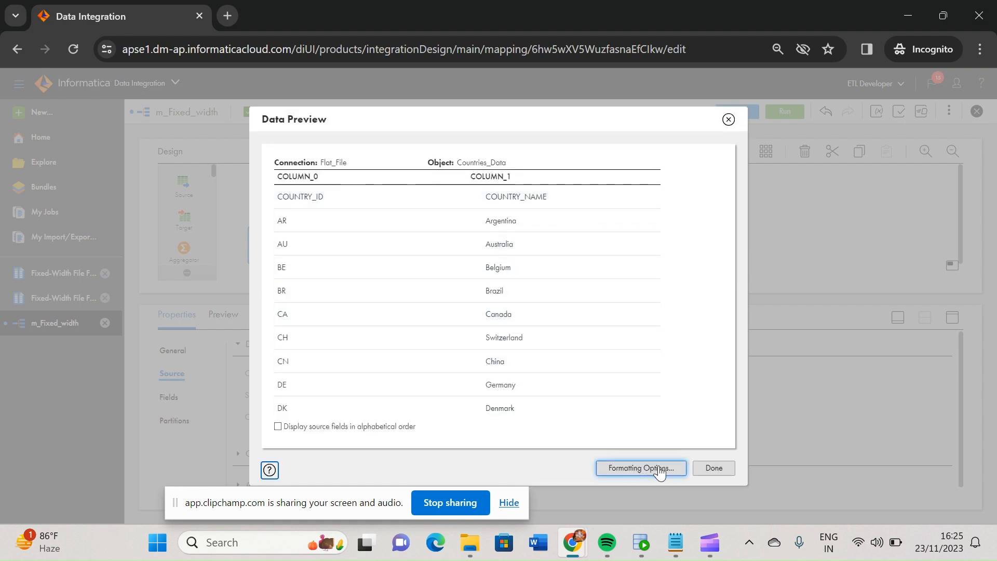
left_click(715, 468)
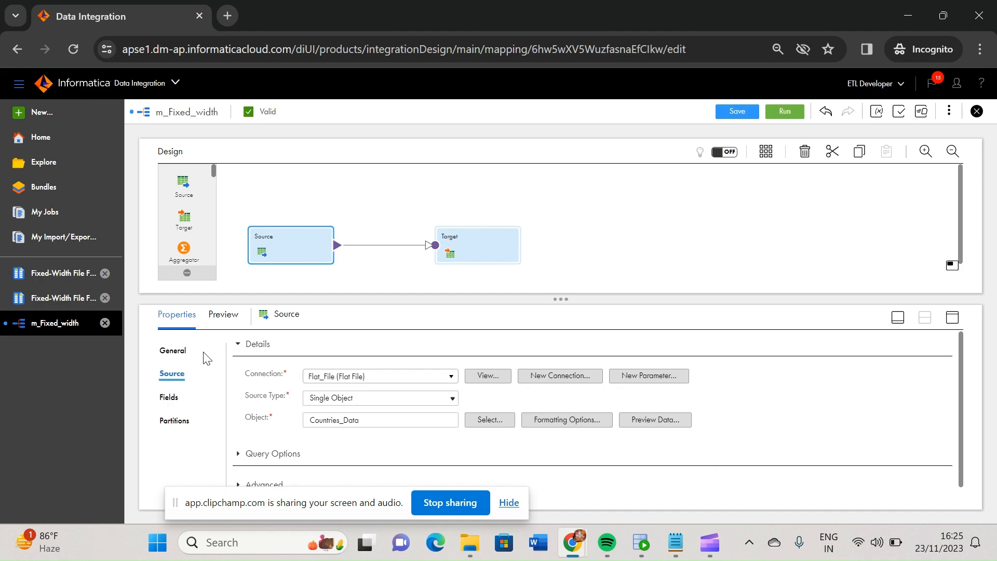
left_click(170, 397)
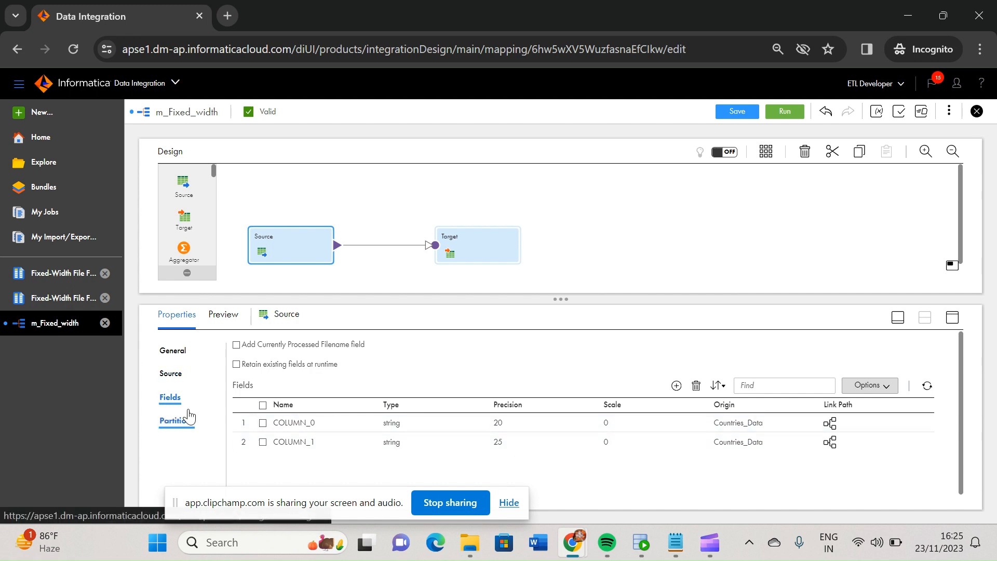
Check the Target transformation's target details and find its table in the Oracle SQL Developer query, then return to the mapping
left_click(469, 244)
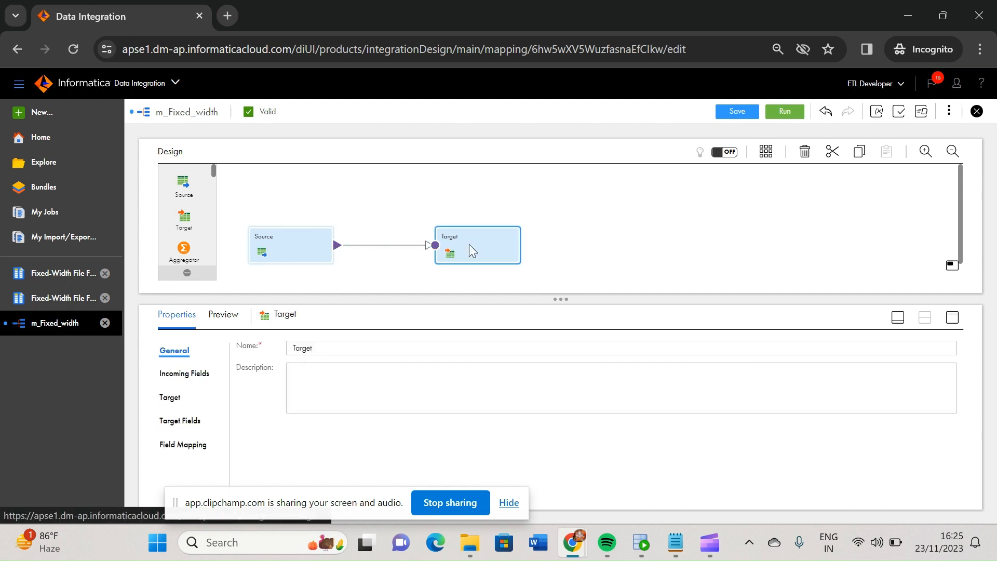
left_click(173, 402)
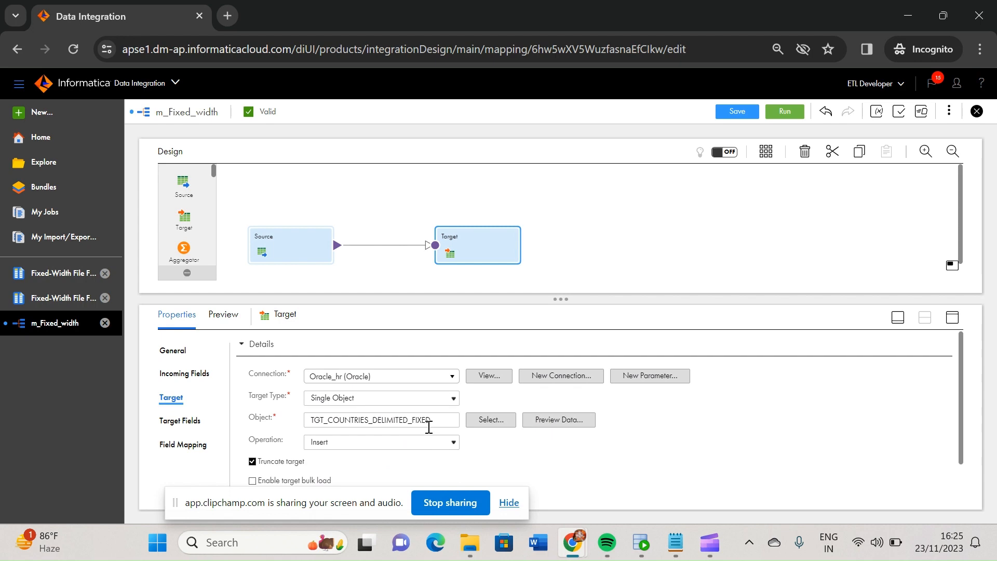
left_click(642, 543)
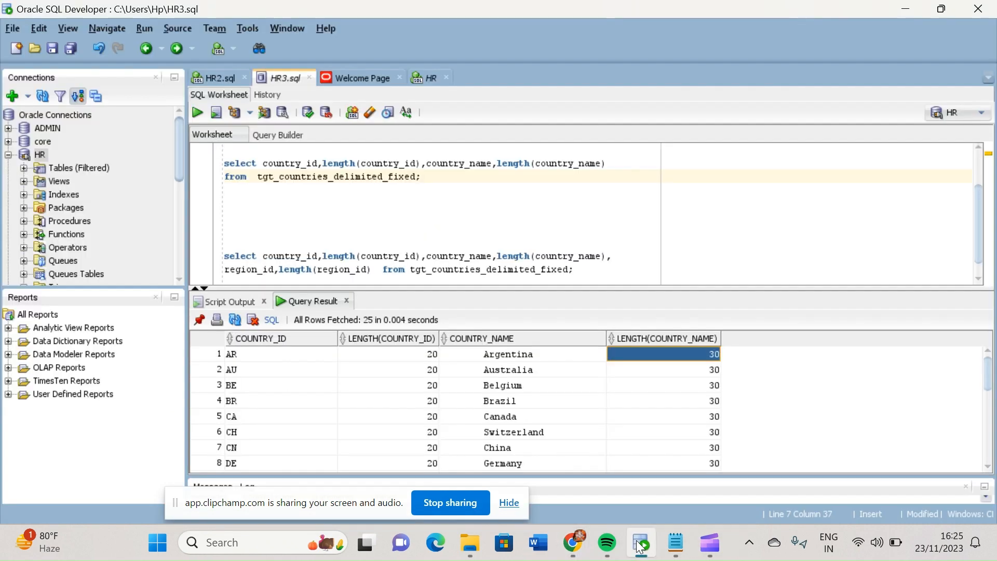
double_click(348, 176)
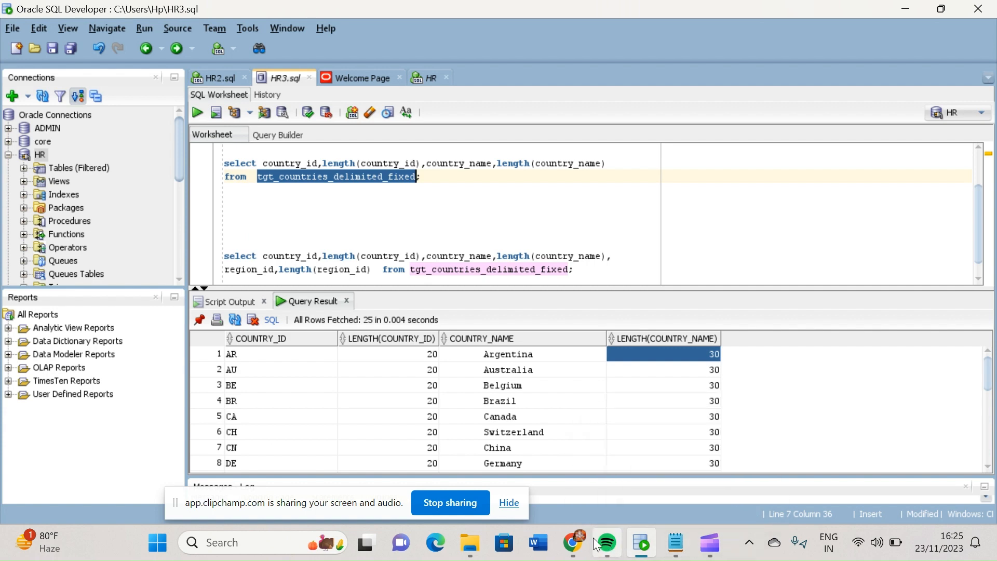
mouse_move(581, 543)
left_click(671, 479)
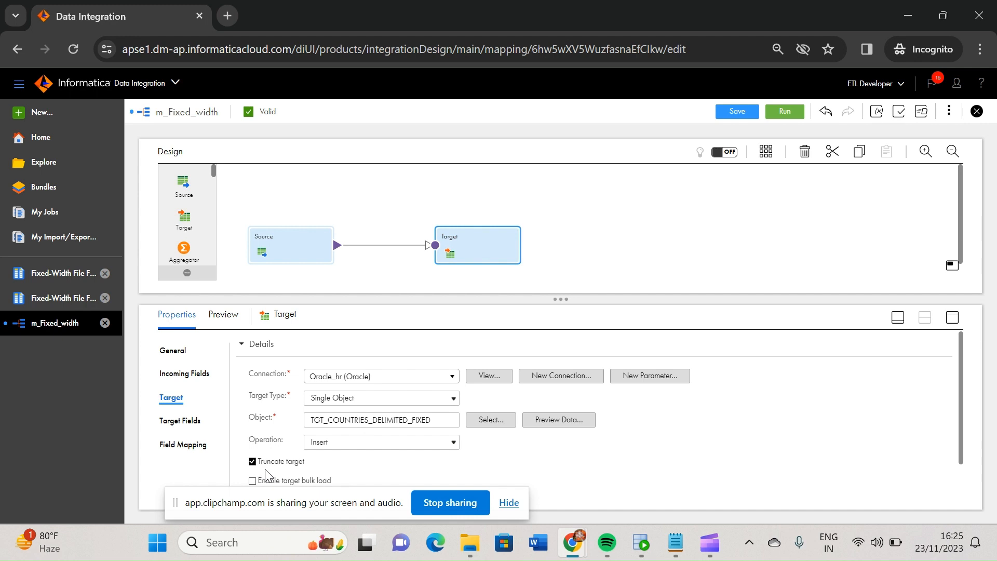
Synchronize all target fields of the Target transformation with the TGT_COUNTRIES_DELIMITED_FIXED table
left_click(185, 433)
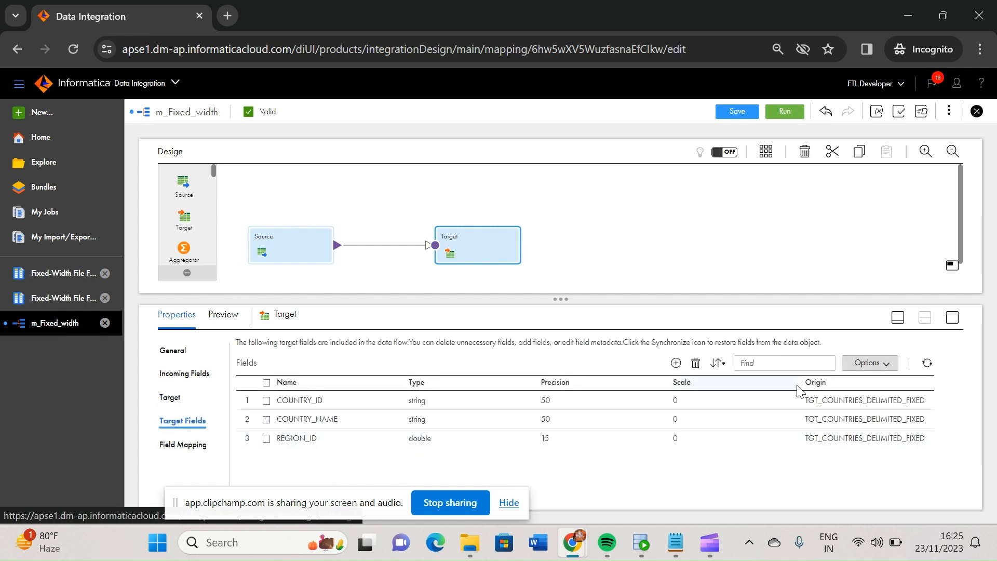
left_click(927, 365)
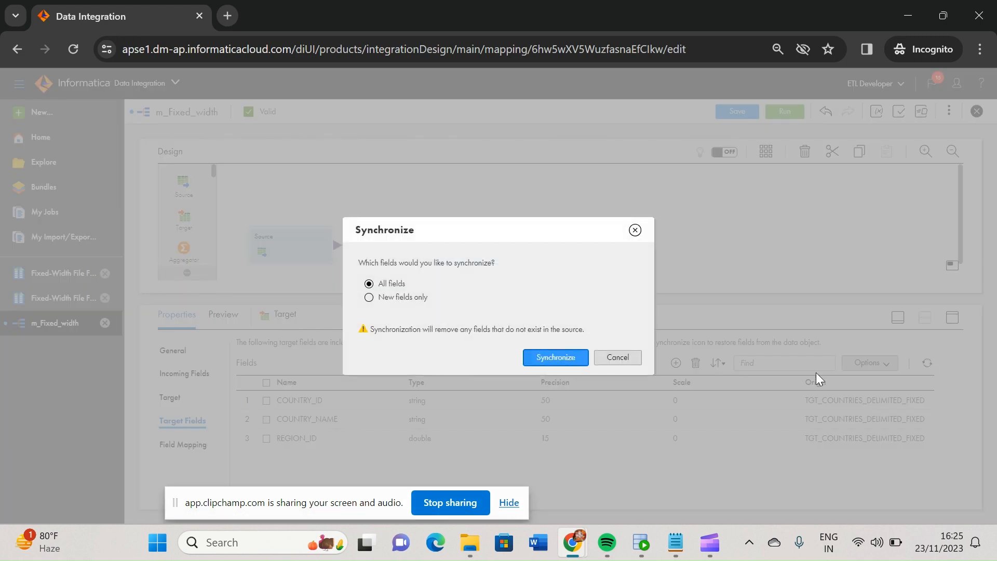
left_click(618, 357)
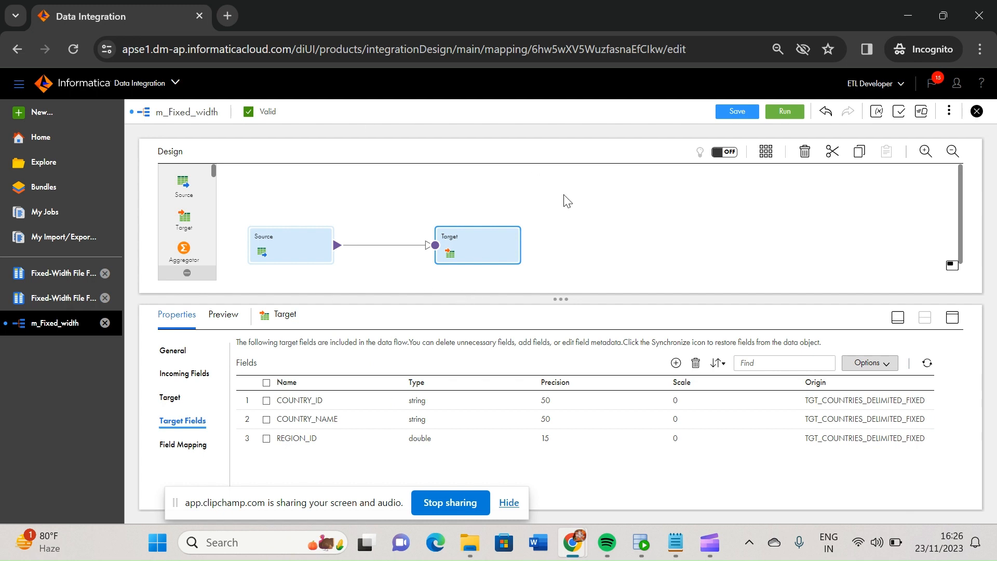
left_click(928, 364)
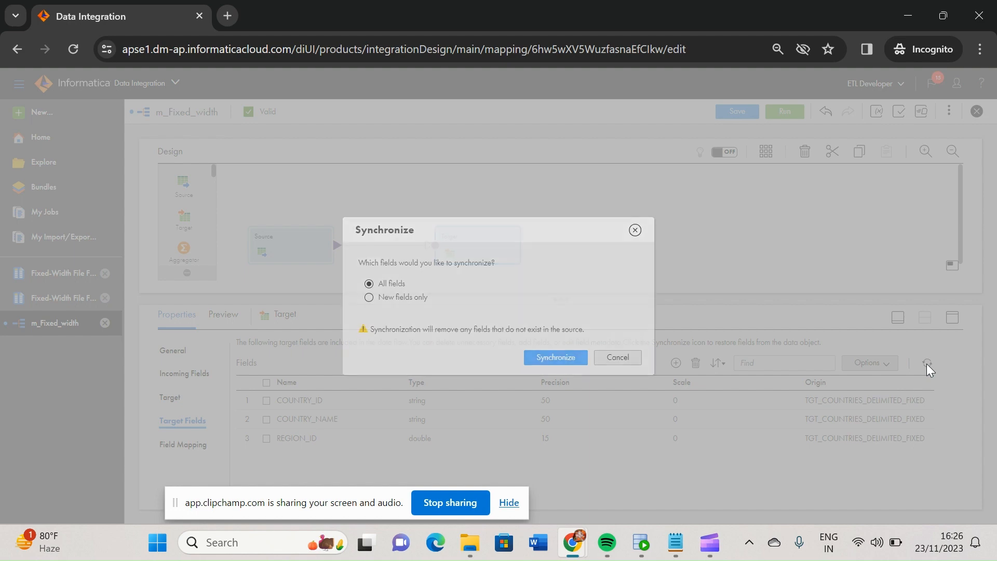
left_click(556, 357)
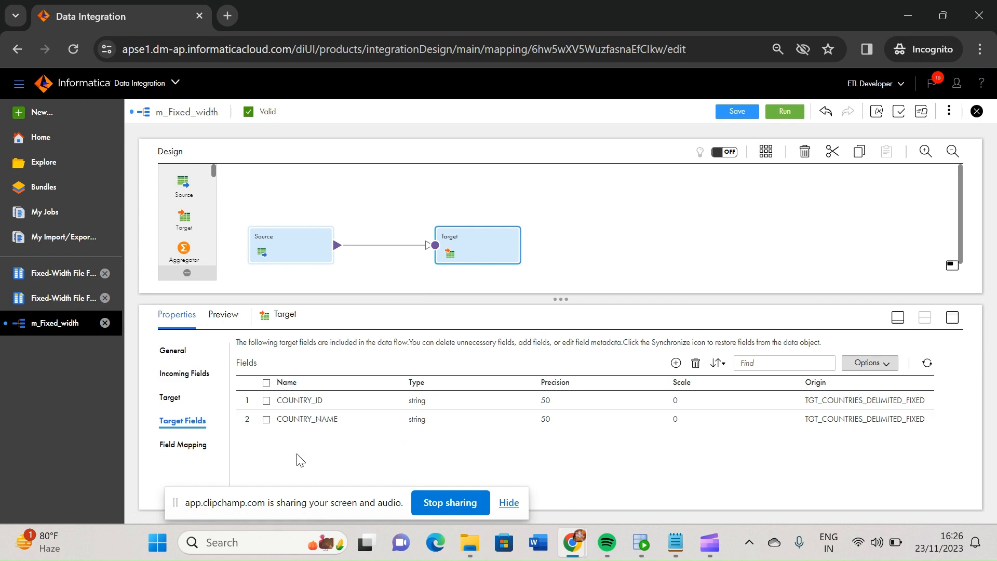
Try to automap the target's fields with Smart Map and clear the existing field mapping
left_click(183, 444)
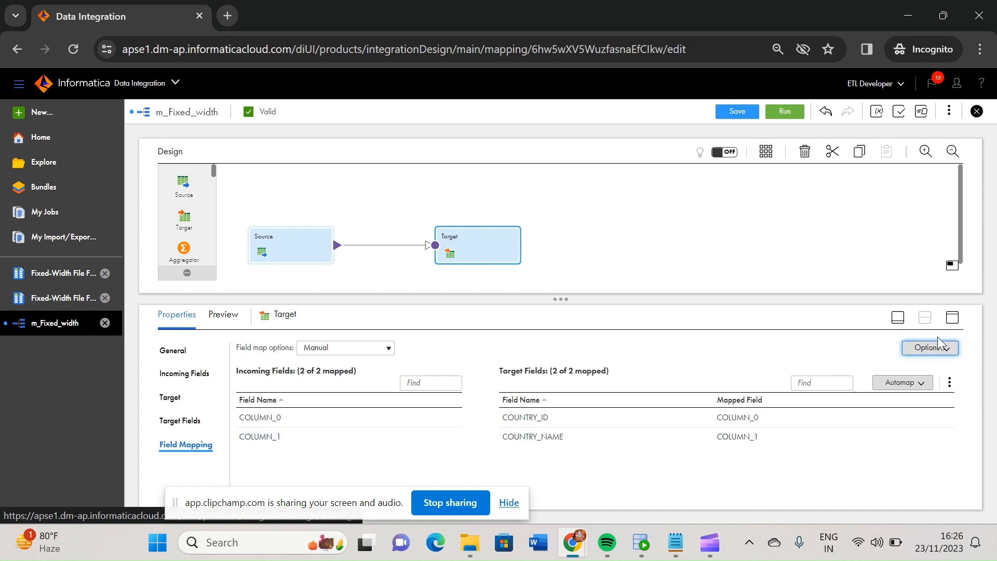
left_click(923, 384)
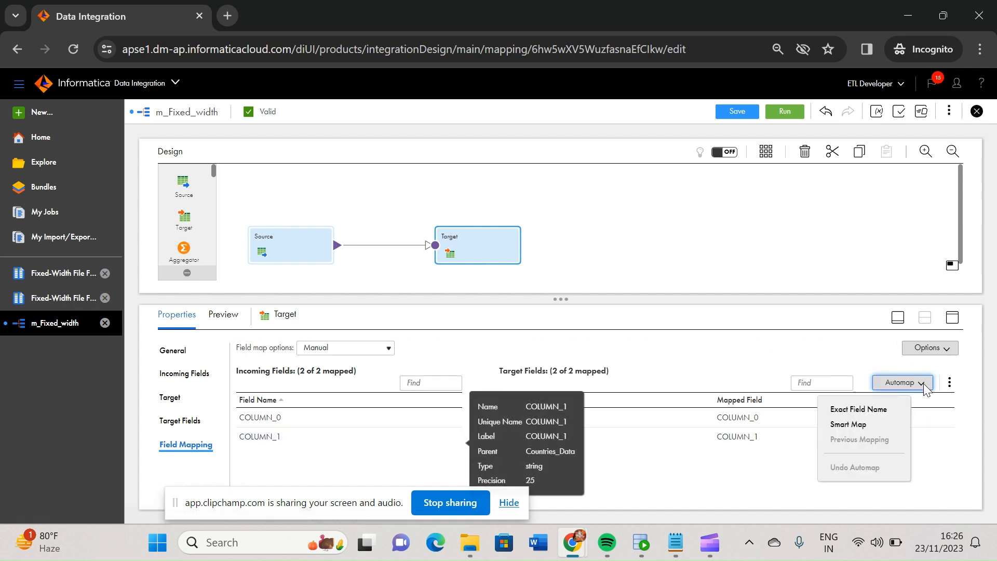
left_click(858, 423)
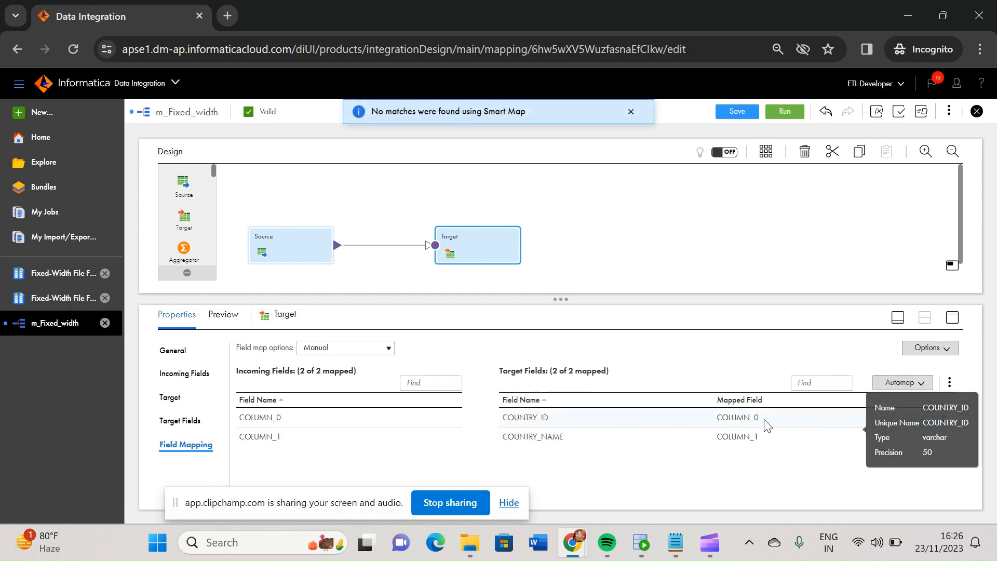
left_click(952, 384)
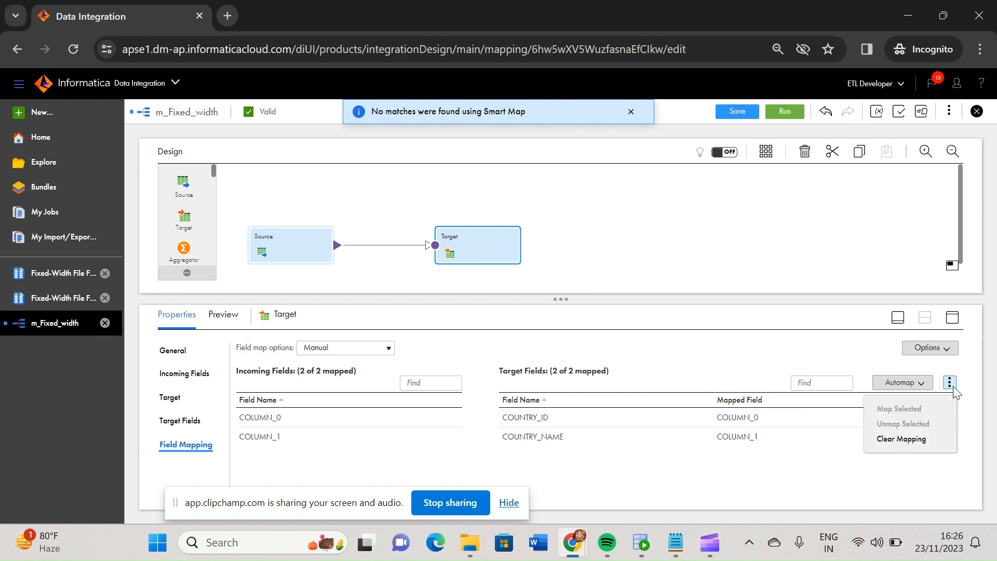
left_click(910, 439)
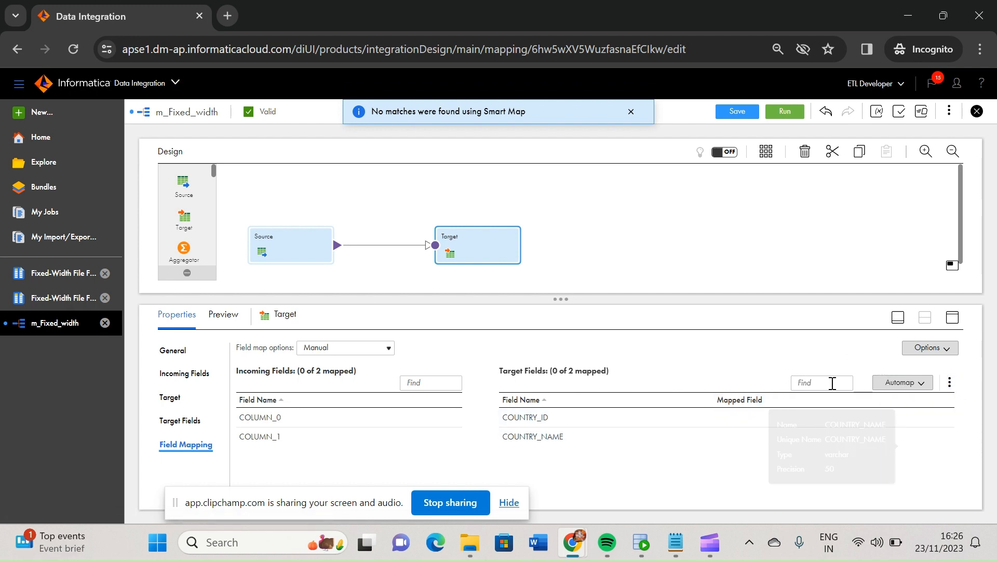
left_click(951, 384)
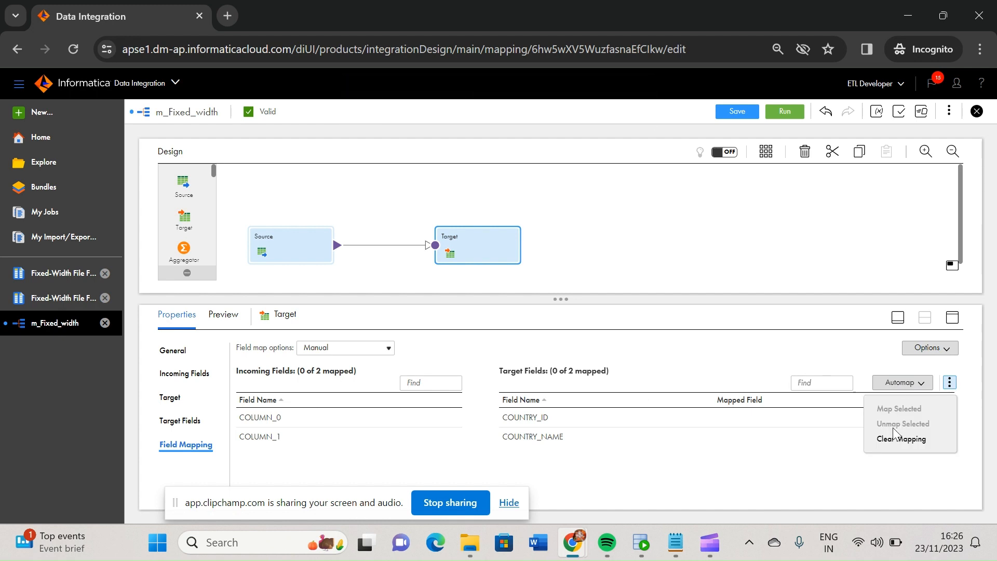
left_click(892, 444)
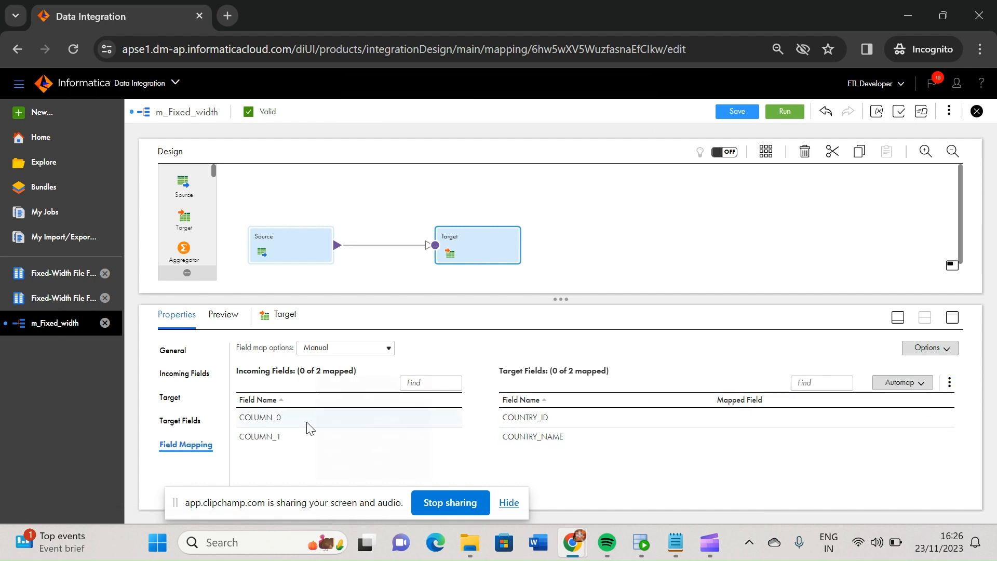
Map COLUMN_0 to COUNTRY_ID and COLUMN_1 to COUNTRY_NAME in the Target transformation, and validate the mapping
left_click_drag(311, 423, 738, 418)
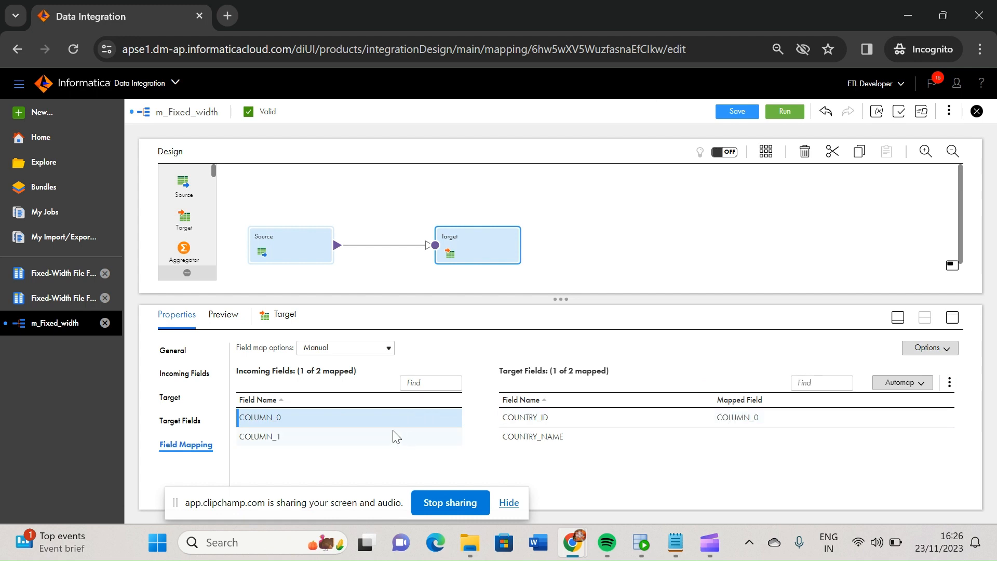
left_click_drag(306, 439, 716, 443)
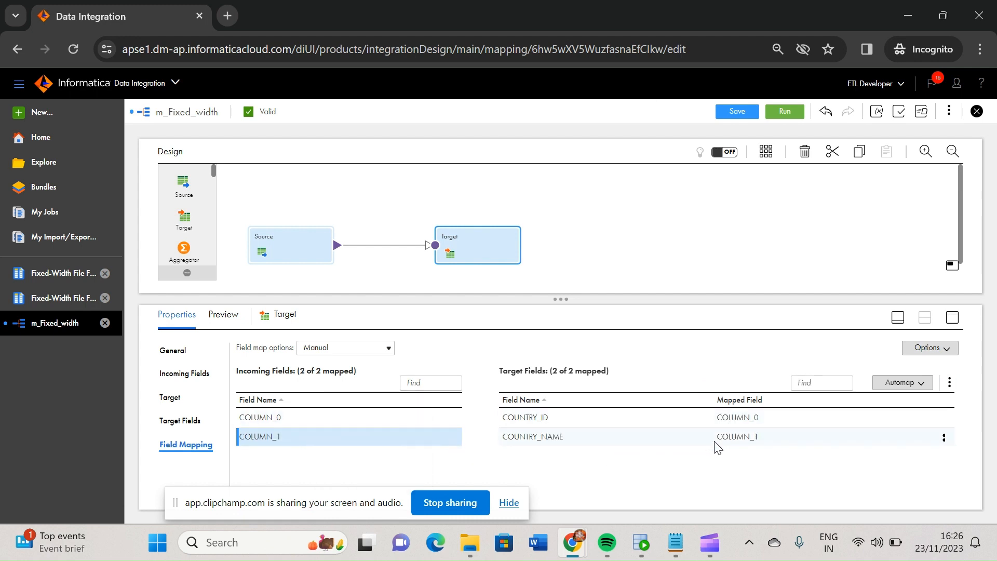
left_click(900, 113)
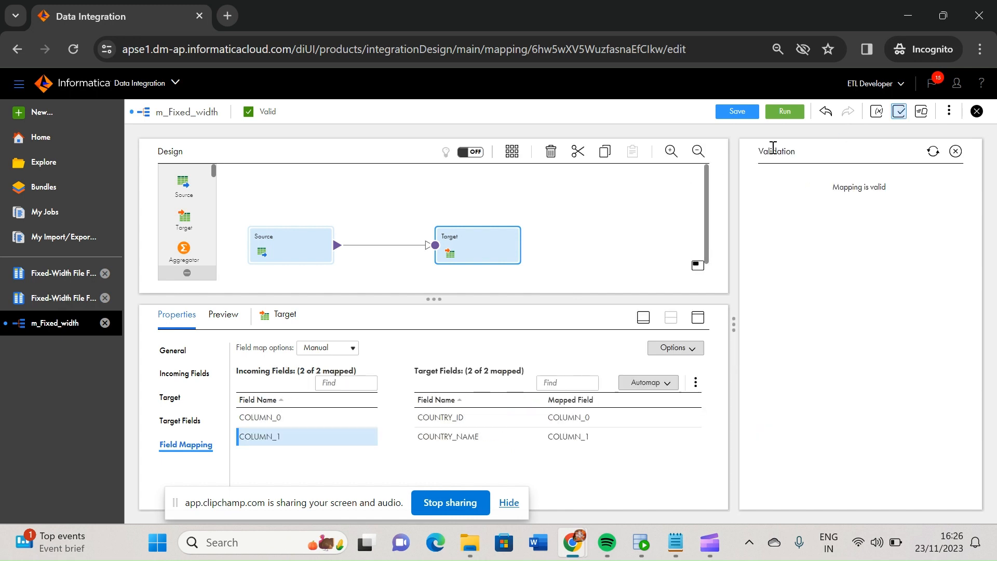
Save and run the m_Fixed_width mapping on the DESKTOP-2ET3C3E runtime environment
left_click(785, 111)
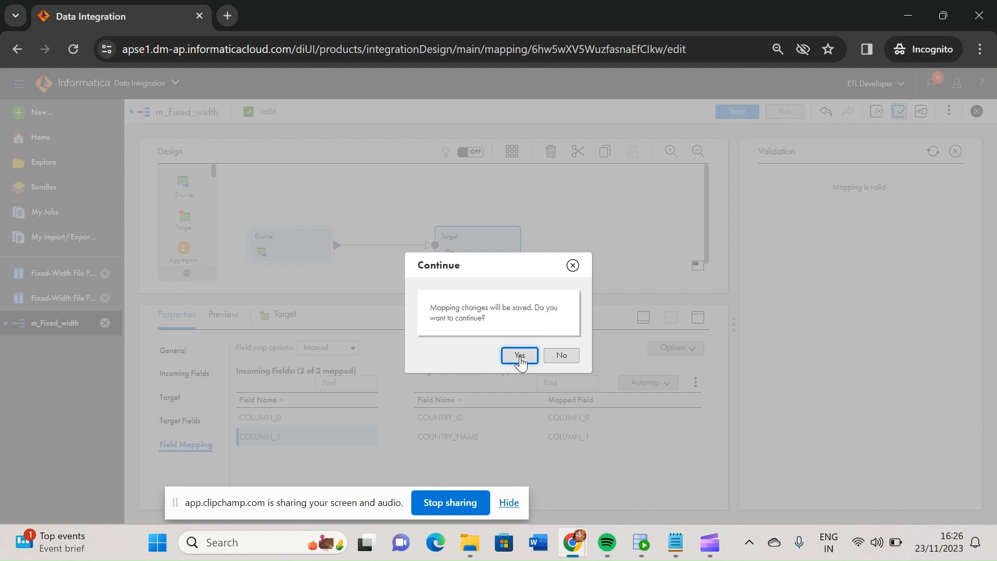
left_click(520, 356)
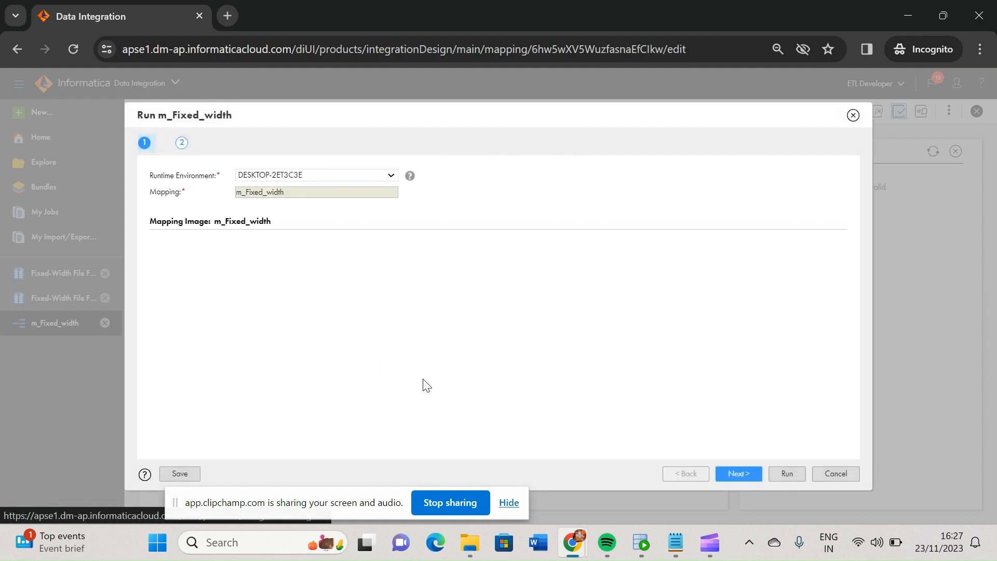
left_click(393, 176)
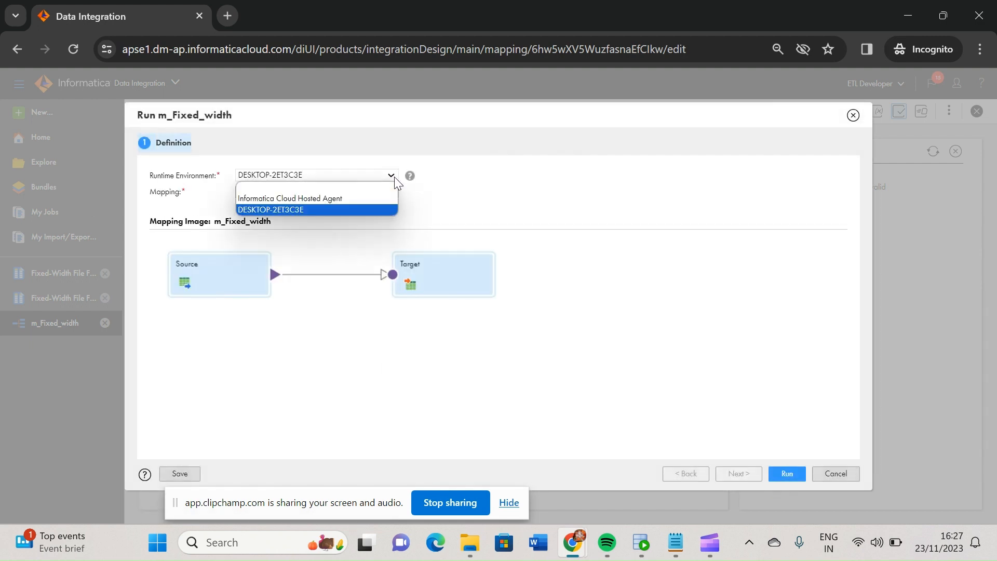
left_click(394, 176)
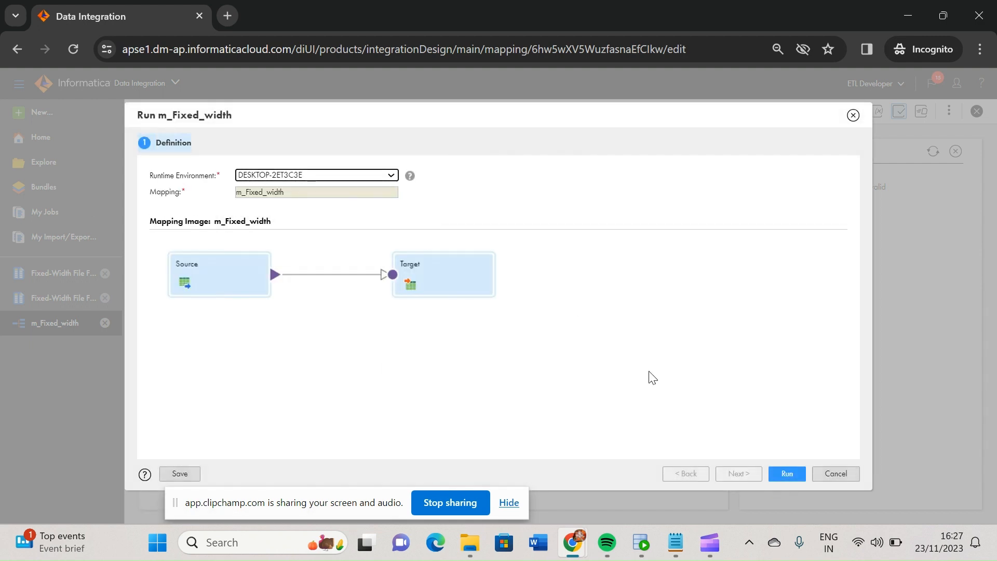
left_click(796, 476)
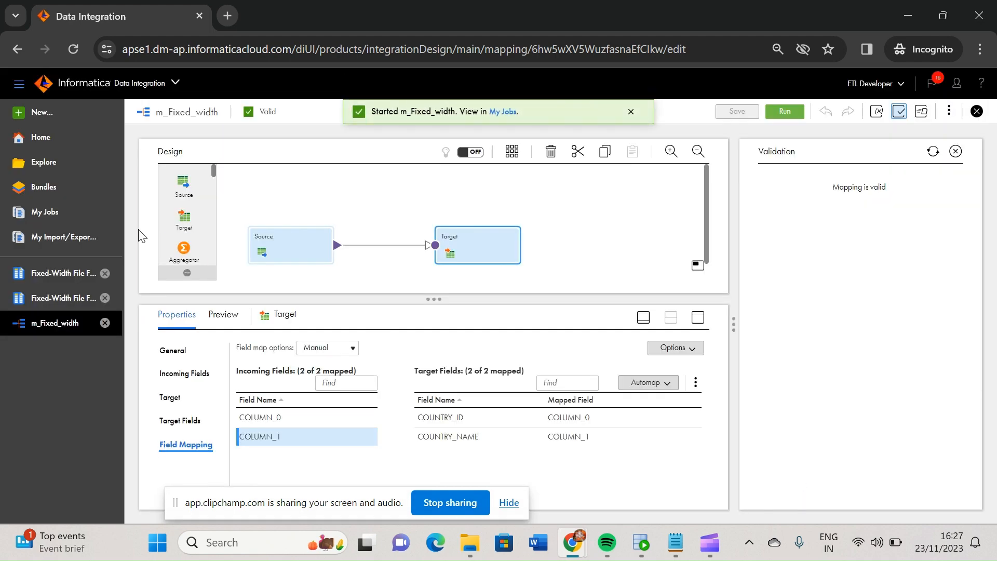
Refresh the job list and examine the details of the latest m_Fixed_width job
left_click(54, 219)
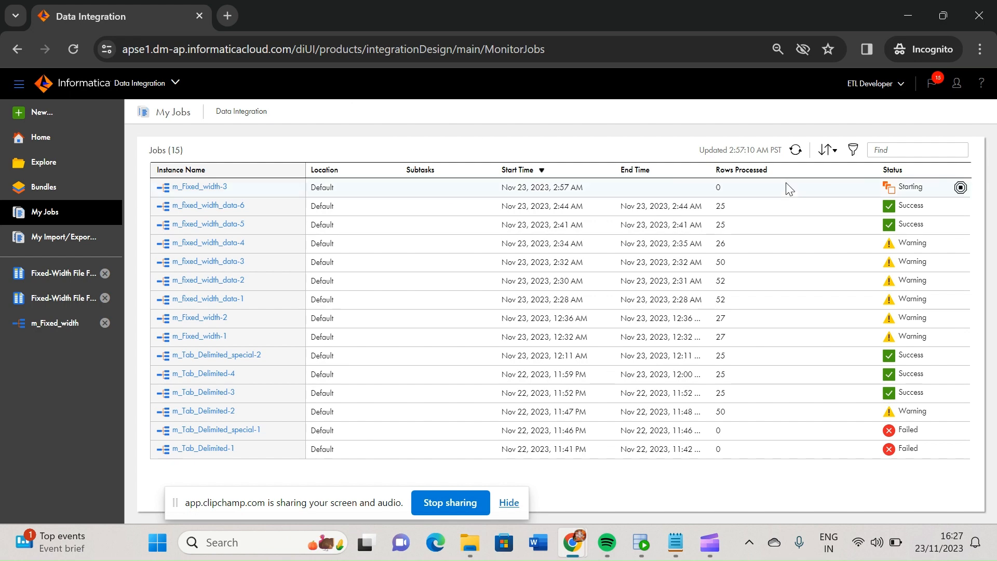
left_click(796, 151)
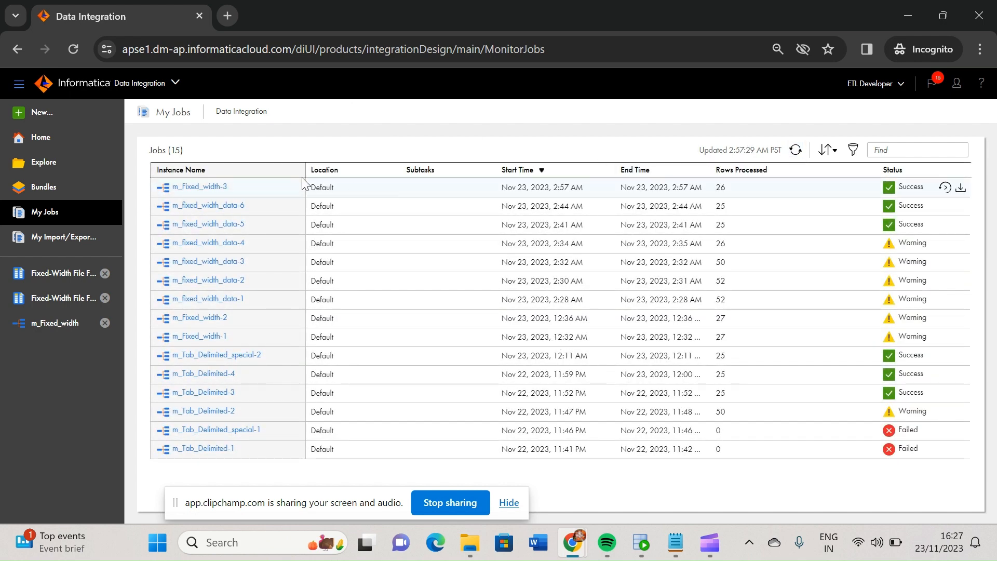
left_click(207, 192)
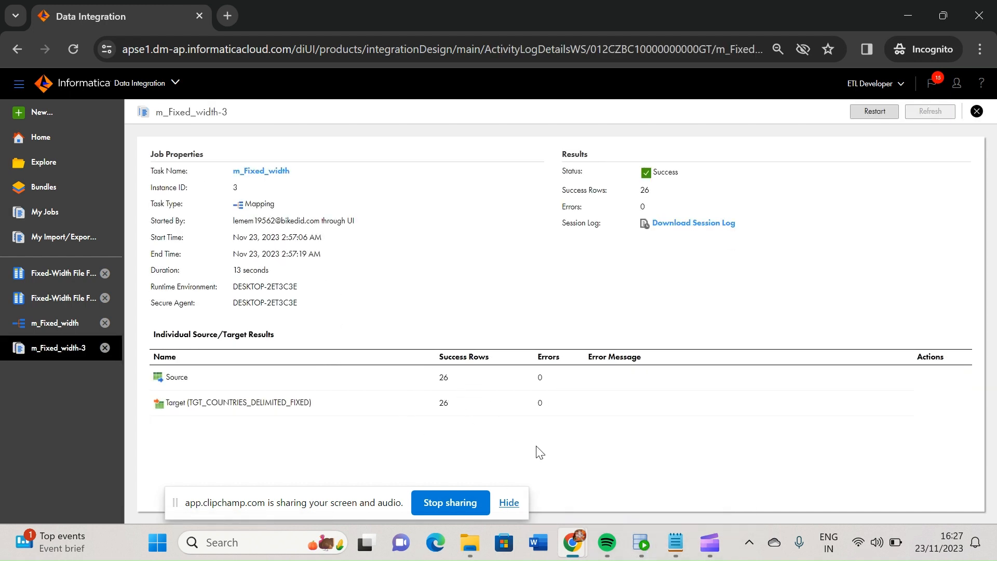
Switch to Oracle SQL Developer, run the column length query on tgt_countries_delimited_fixed, and return to Data Integration
left_click(641, 542)
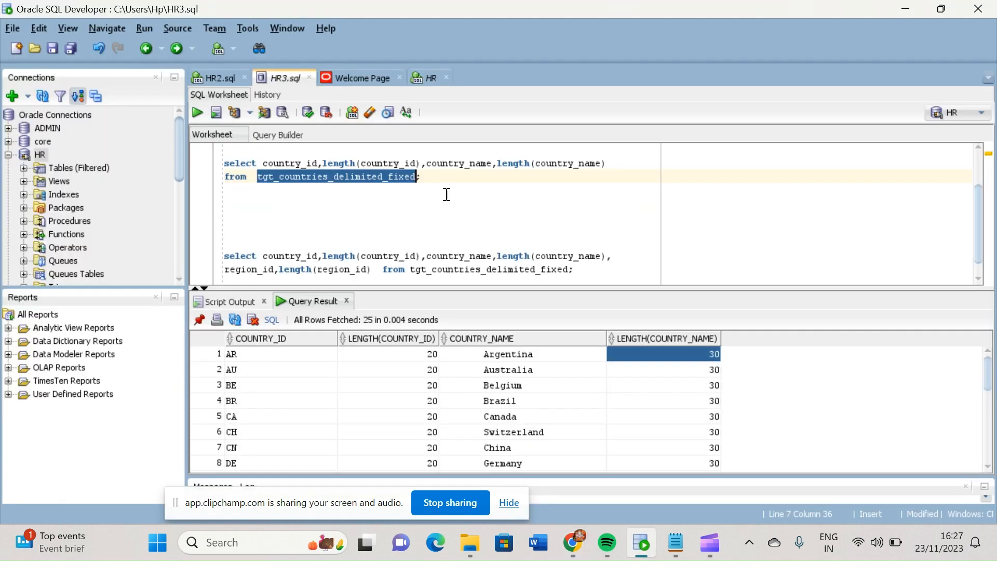
left_click(443, 178)
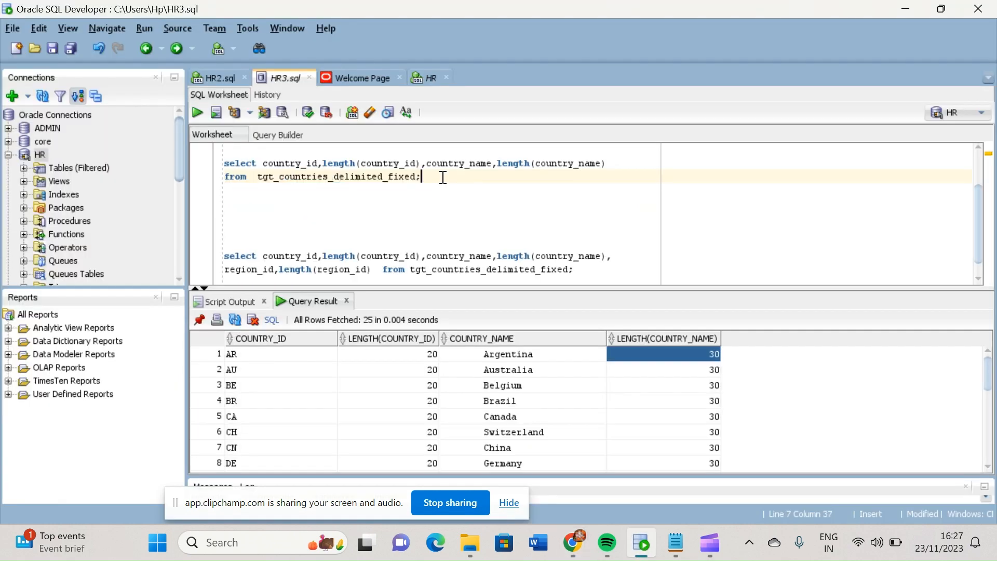
key("ctrl+Return")
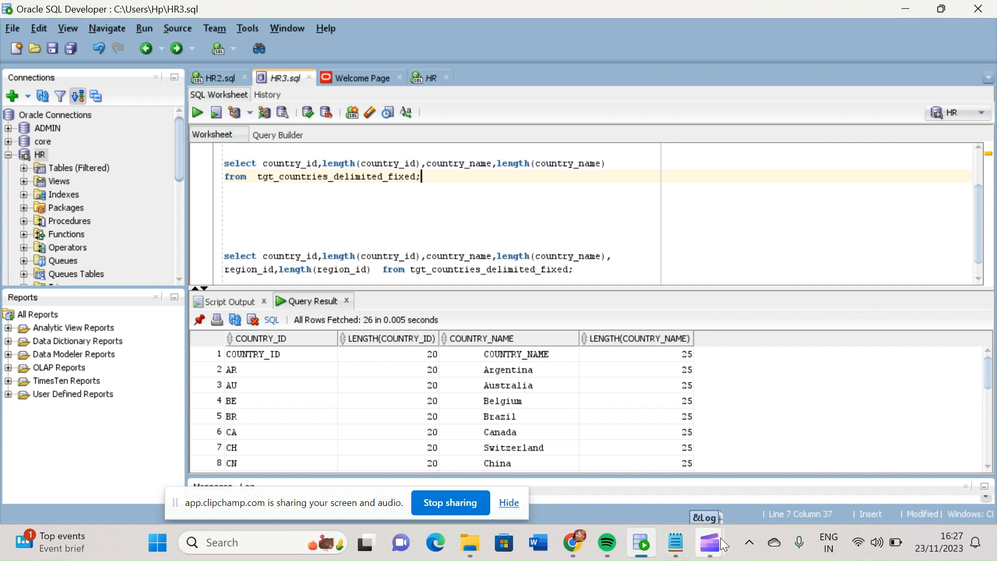
mouse_move(574, 545)
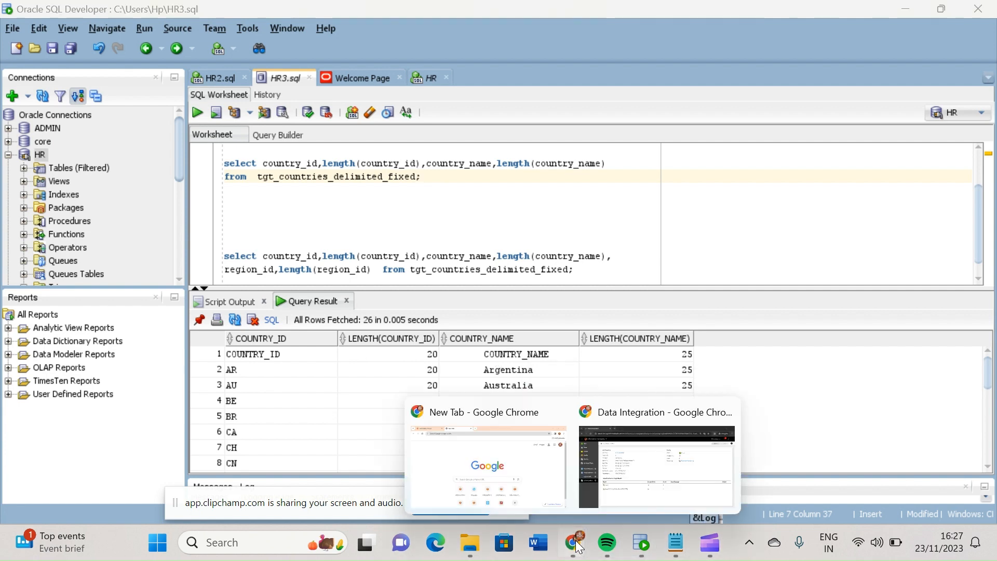
left_click(652, 491)
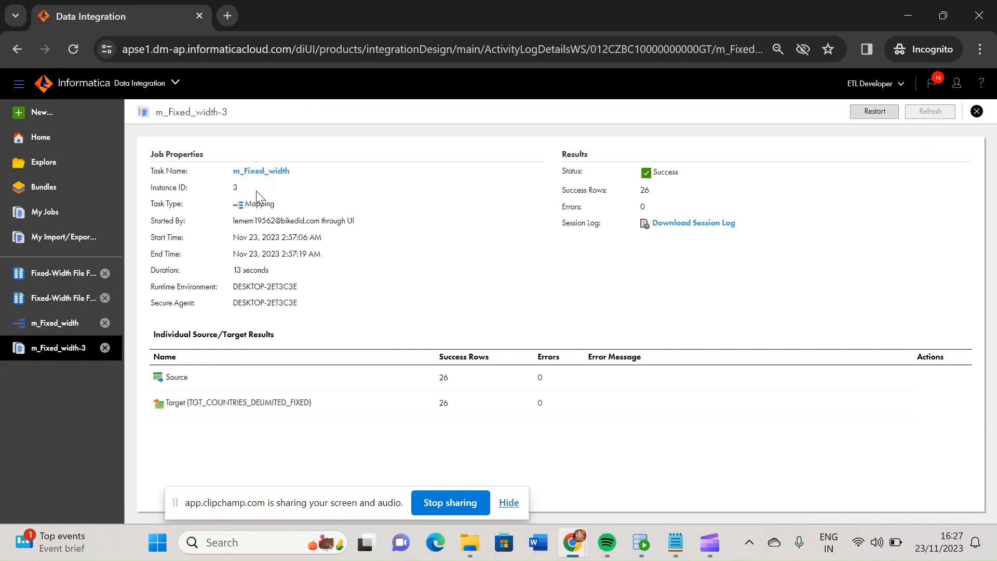
Compare the open Fixed-Width File Format2 and Formatnew configurations and check the additional attributes of Fixed-Width File Format2
left_click(47, 276)
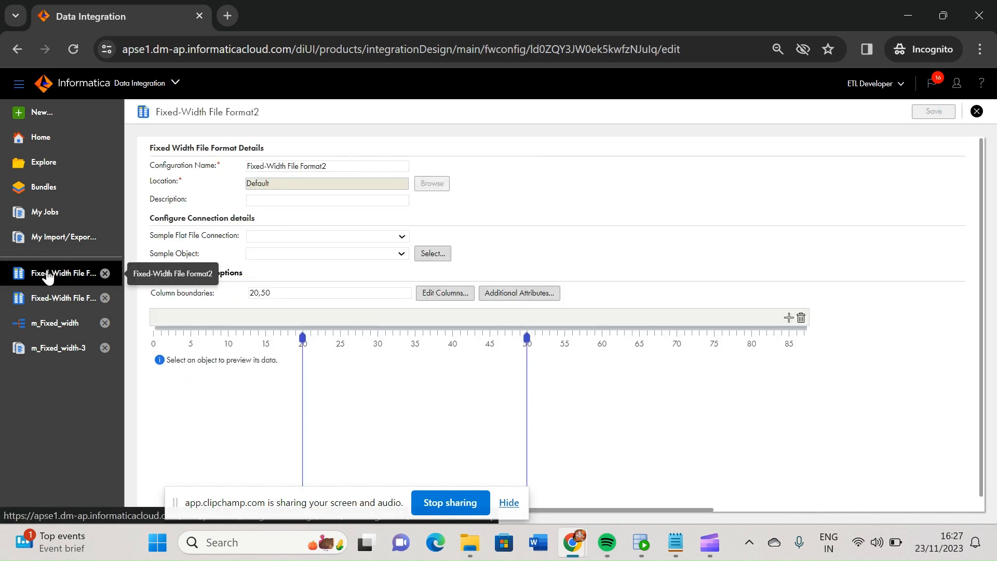
left_click(53, 326)
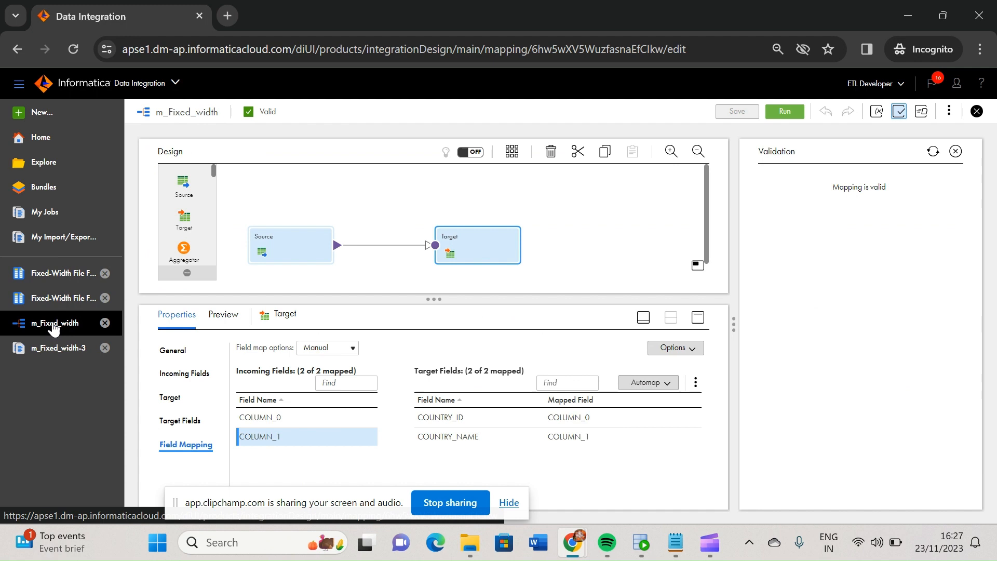
left_click(75, 300)
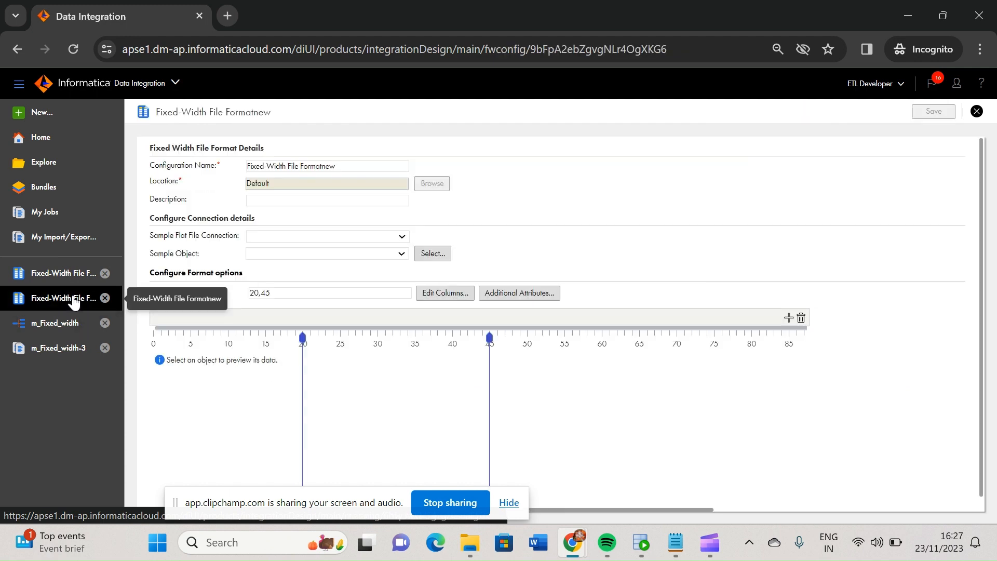
left_click(59, 166)
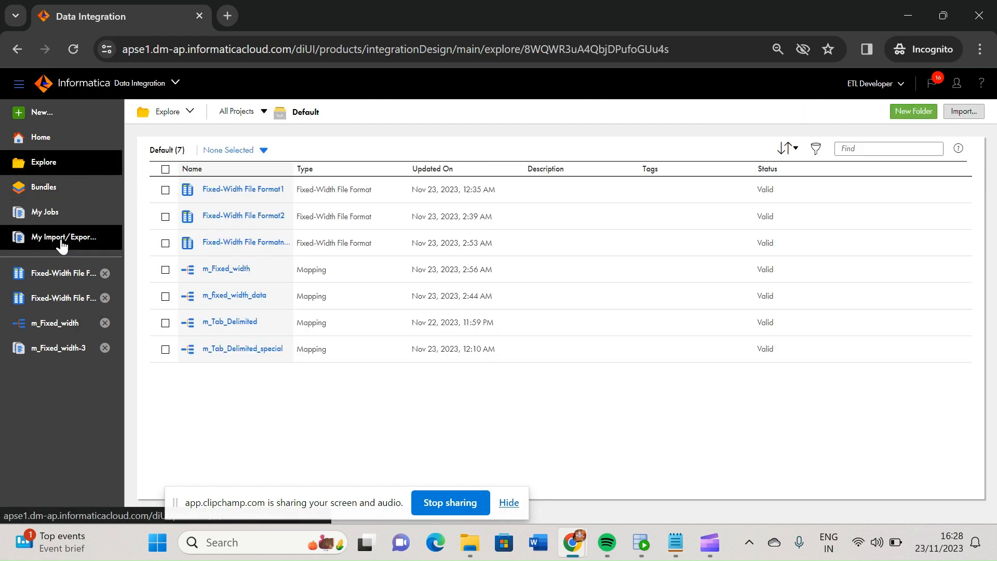
left_click(57, 278)
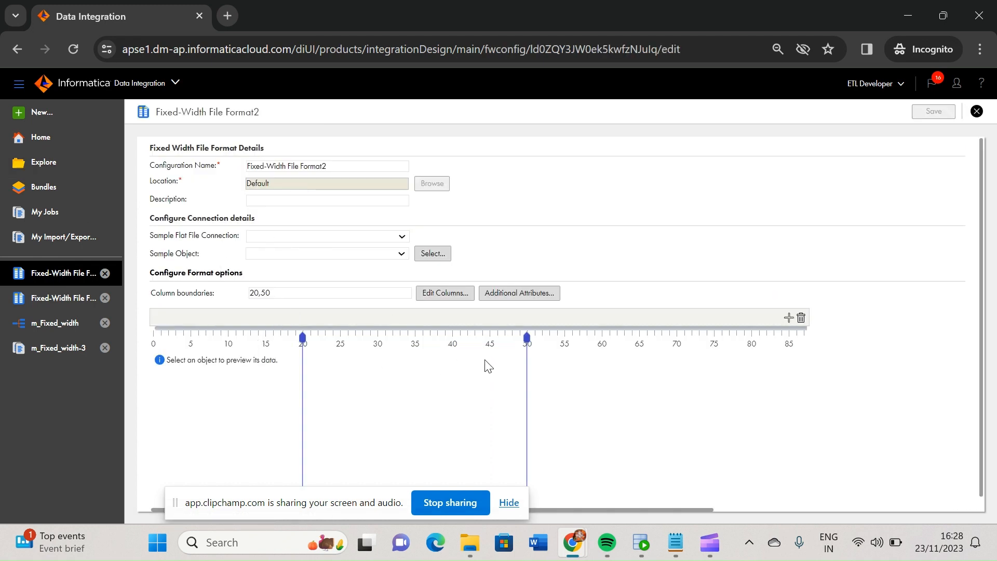
left_click(505, 295)
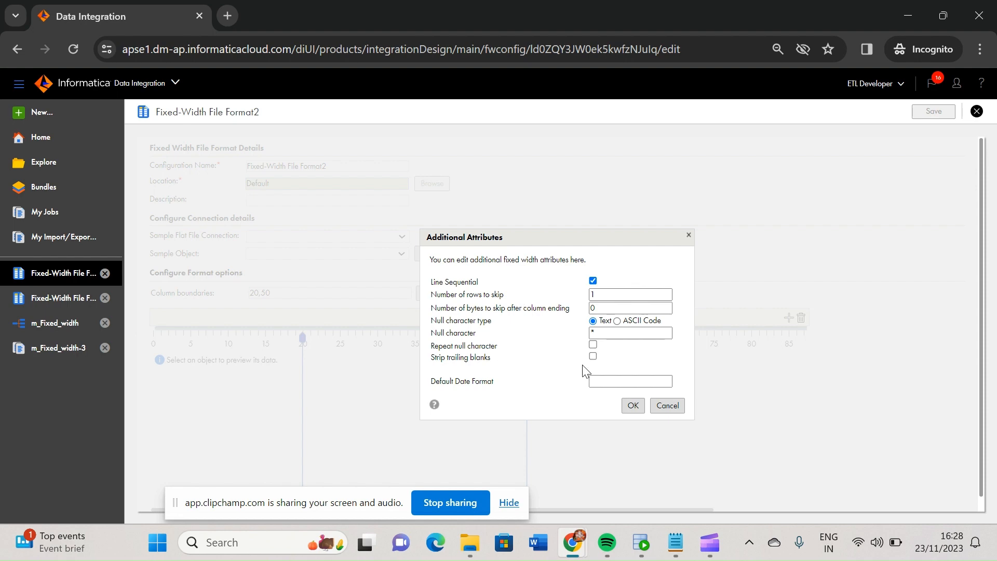
left_click(633, 407)
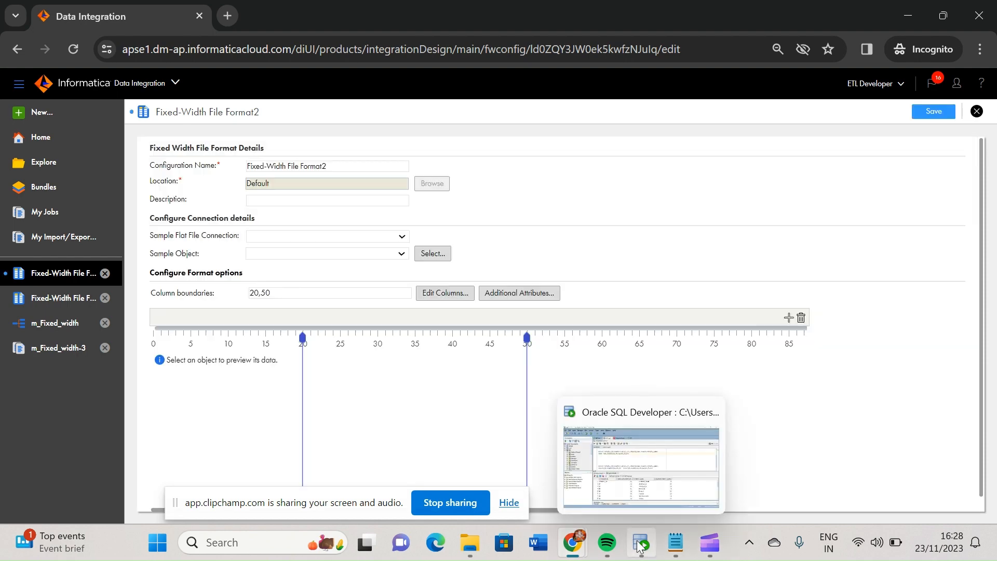
Rerun the tgt_countries_delimited_fixed query in Oracle SQL Developer to recheck the loaded rows, and return to the file format
left_click(641, 545)
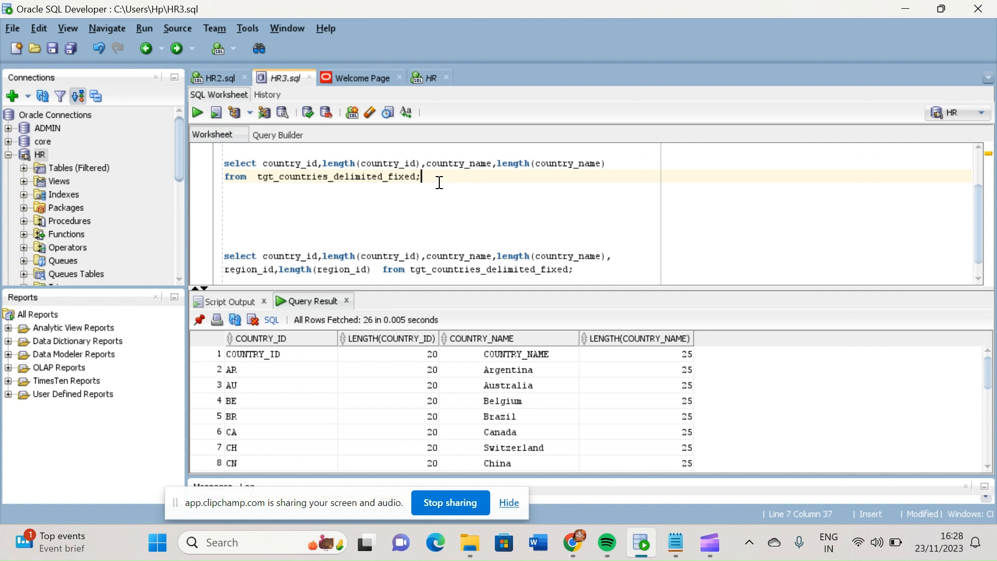
key("ctrl+Return")
mouse_move(649, 556)
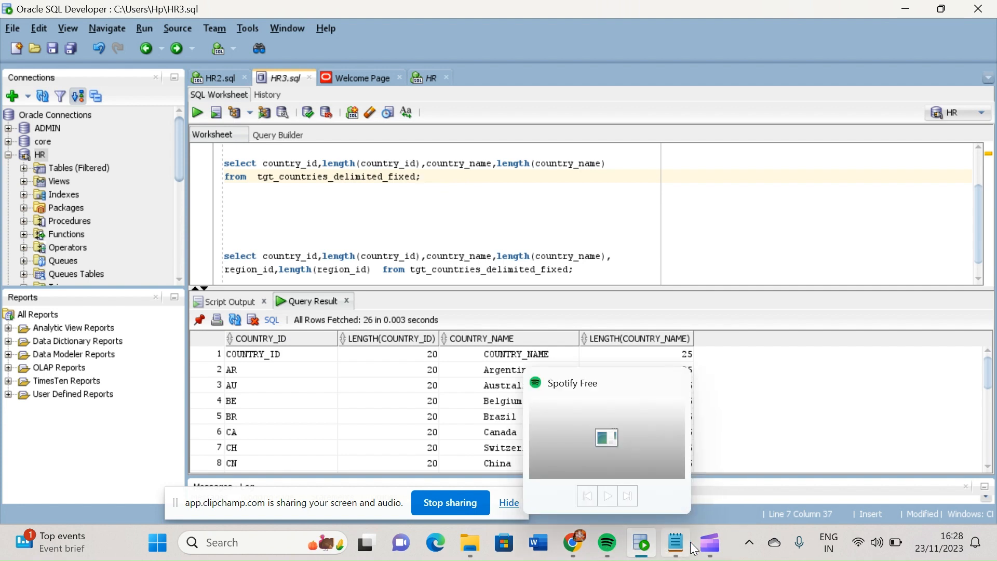
left_click(642, 549)
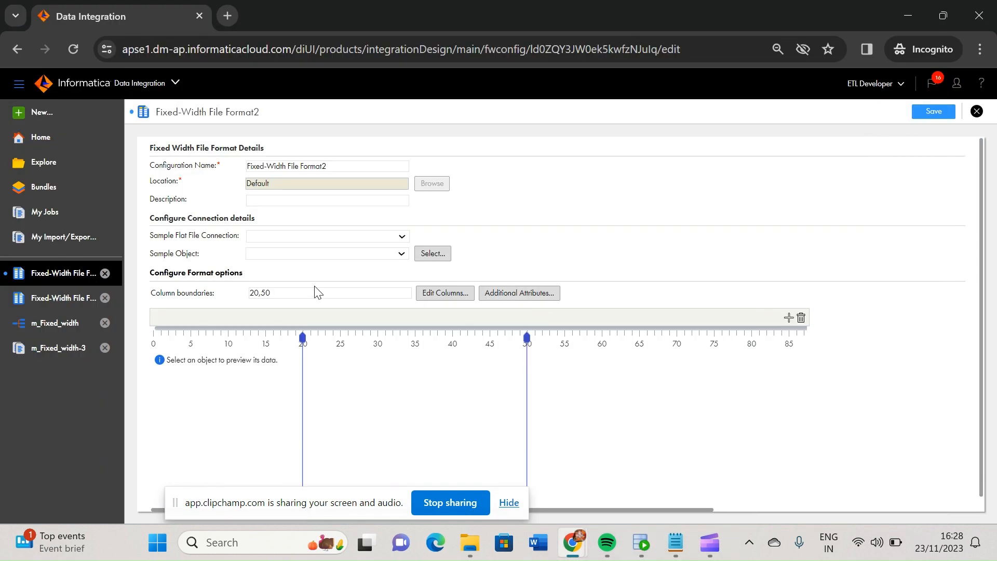
Open the additional attributes of Fixed-Width File Formatnew and view the Countries_Data file from the flat_files folder in Notepad
left_click(62, 298)
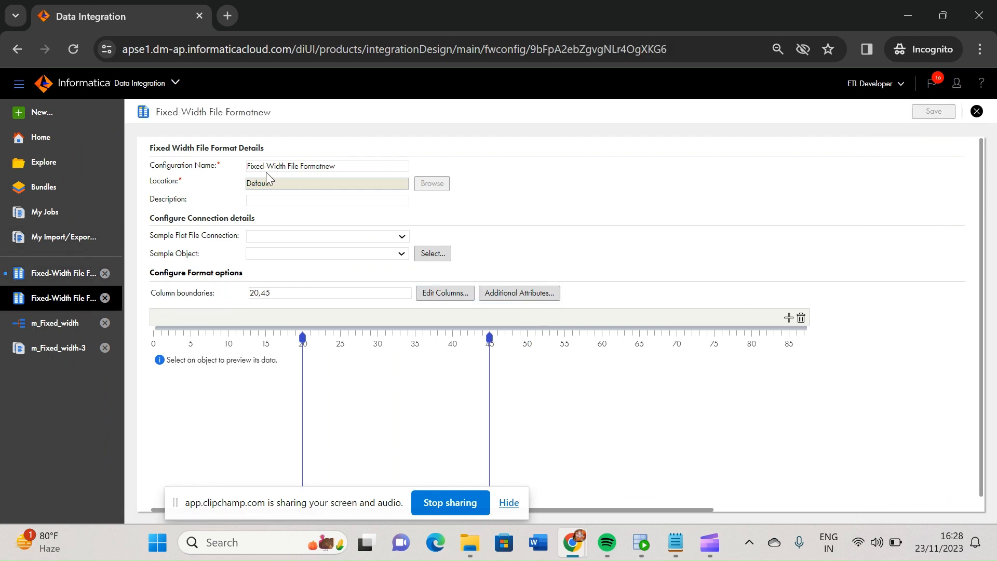
left_click(530, 293)
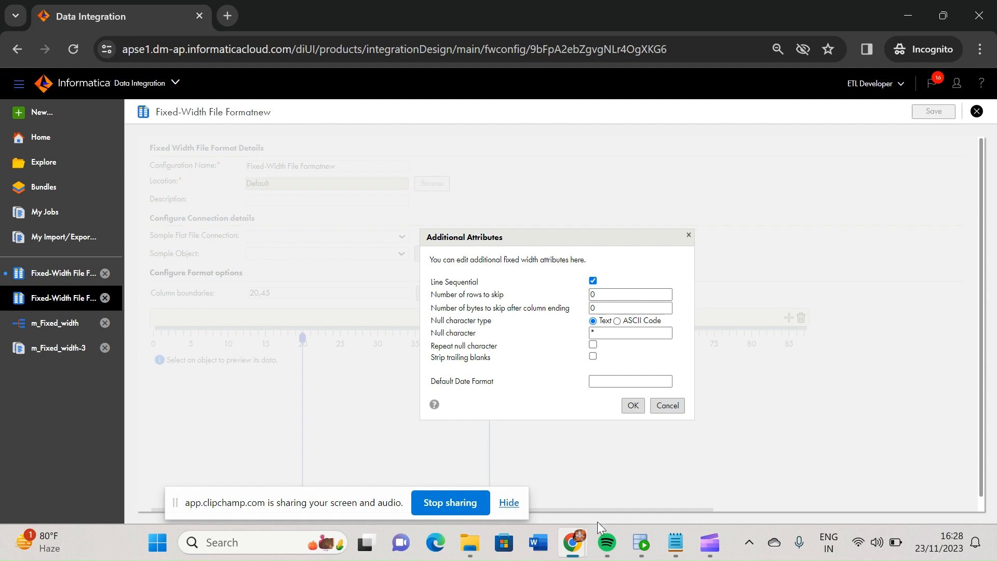
left_click(472, 546)
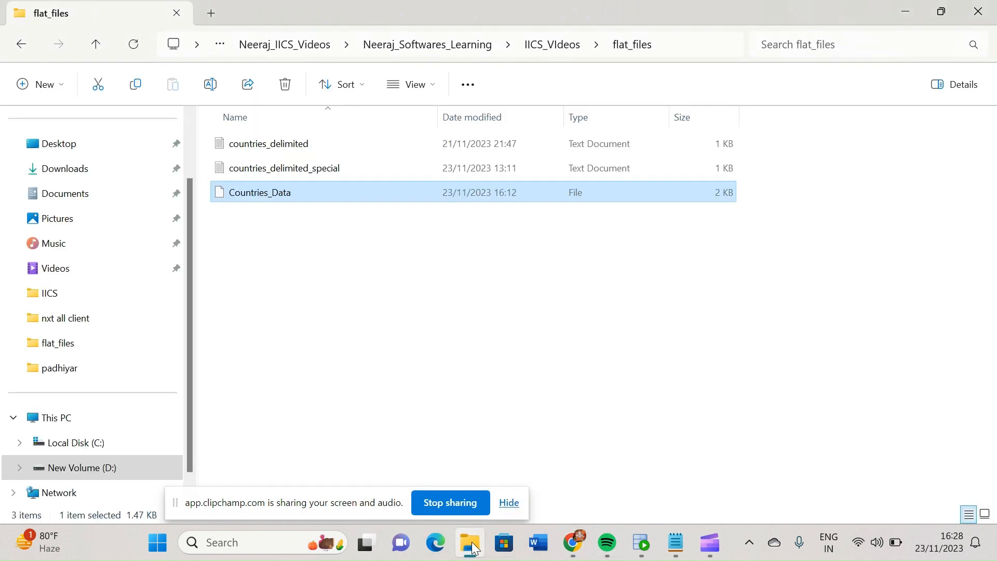
right_click(256, 196)
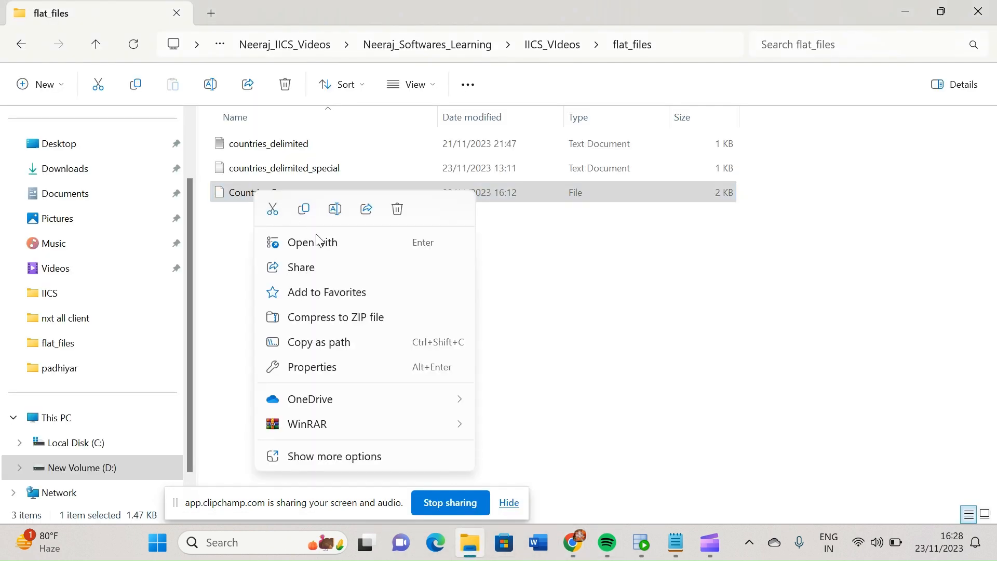
left_click(317, 243)
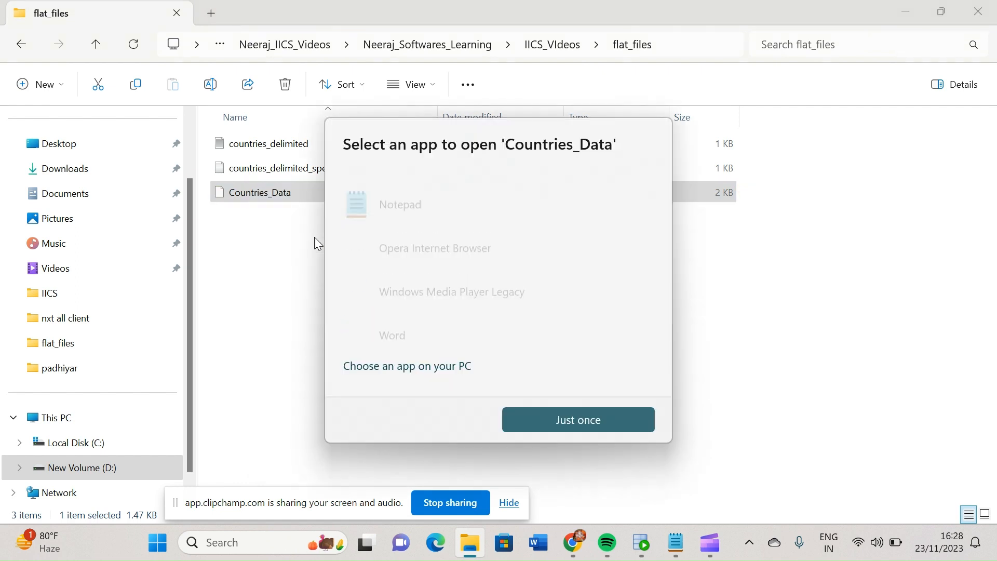
left_click(423, 187)
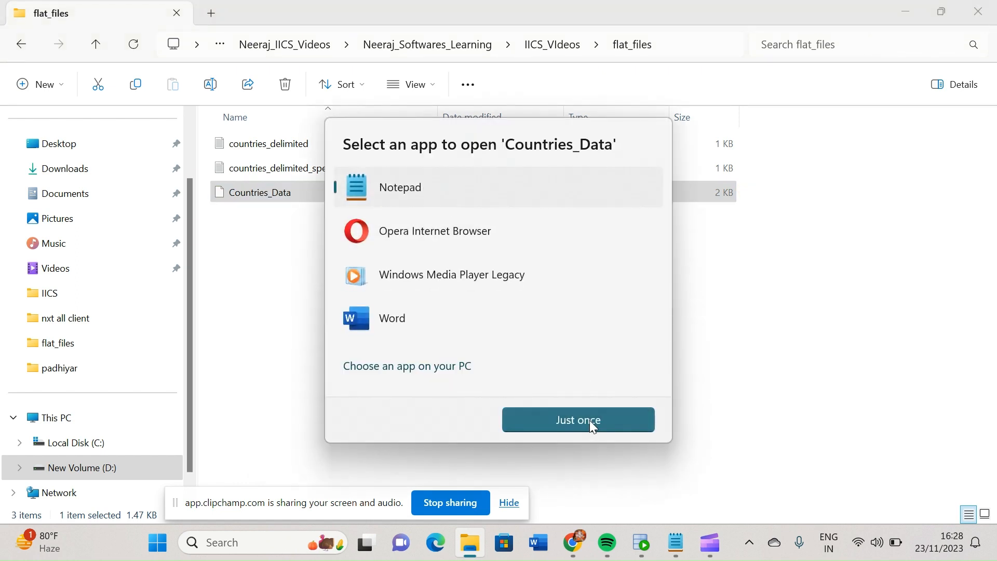
left_click(590, 419)
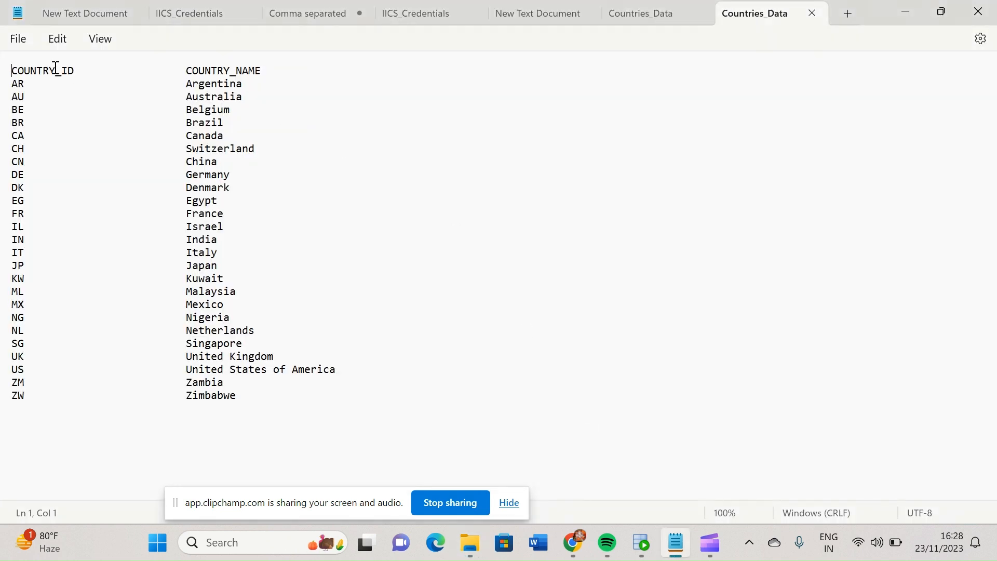
Return to Data Integration and change the number of rows to skip in Fixed-Width File Formatnew's additional attributes
left_click(574, 549)
left_click(638, 499)
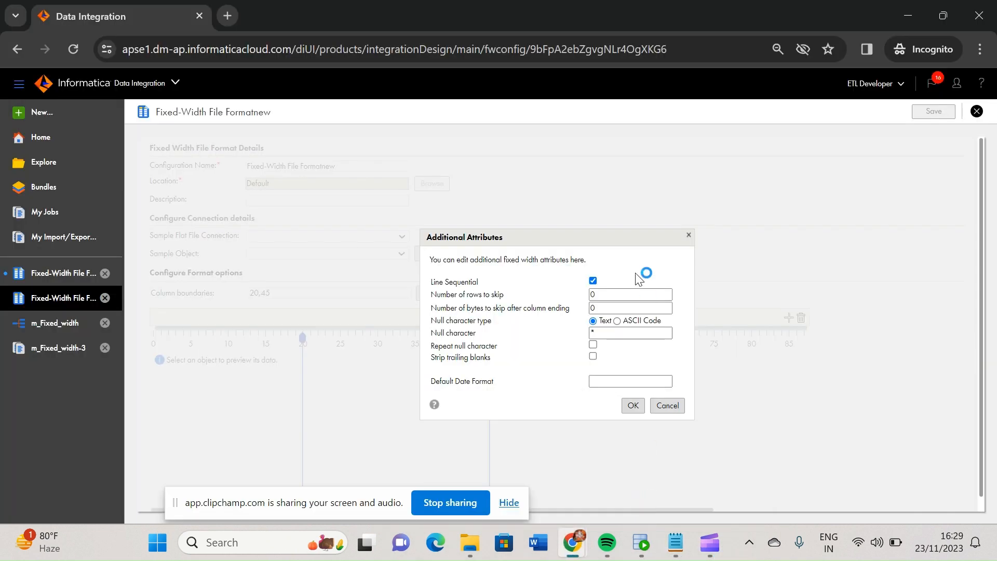
left_click(611, 295)
left_click(634, 405)
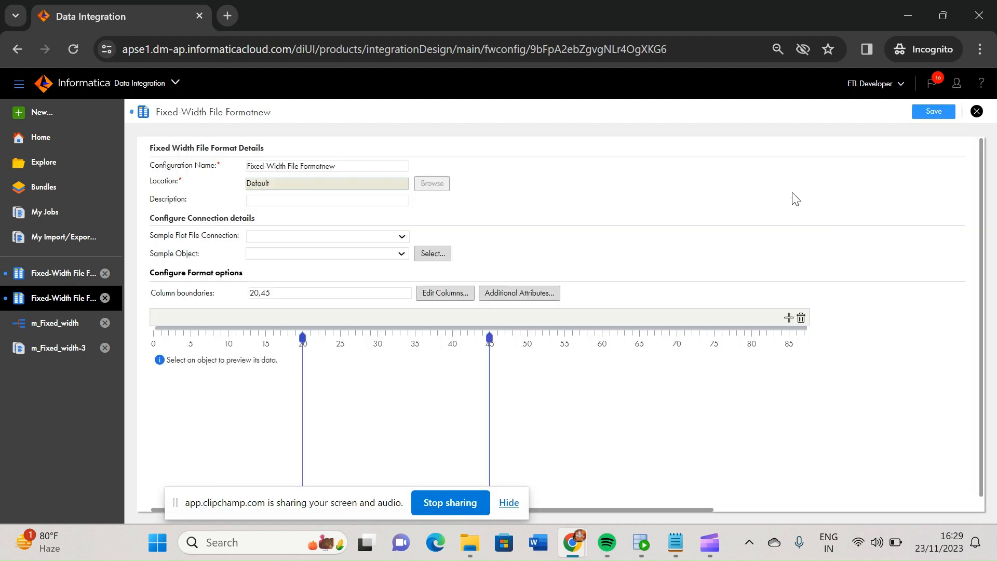
Save Fixed-Width File Formatnew and restart the m_Fixed_width-3 job from its job details
left_click(925, 114)
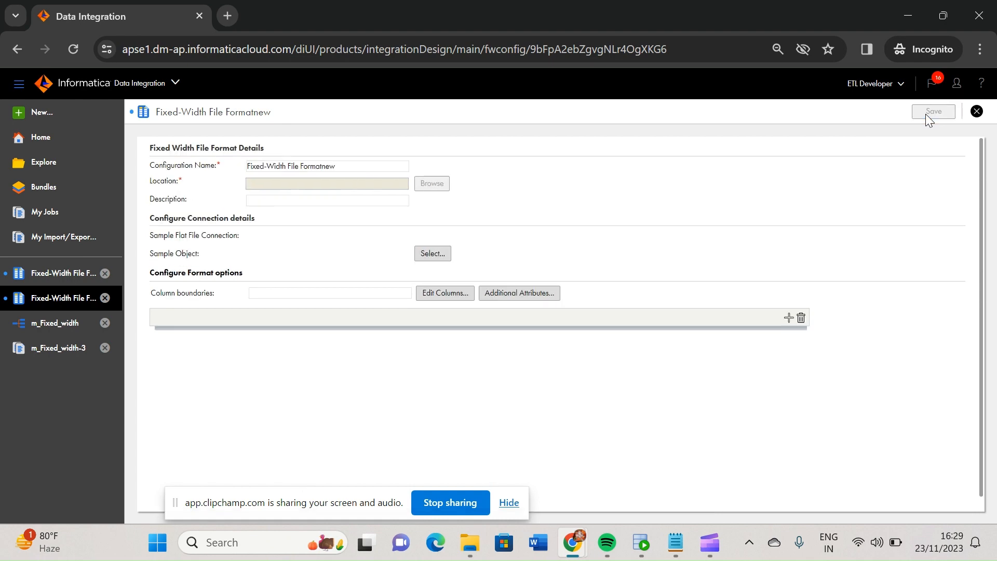
left_click(47, 217)
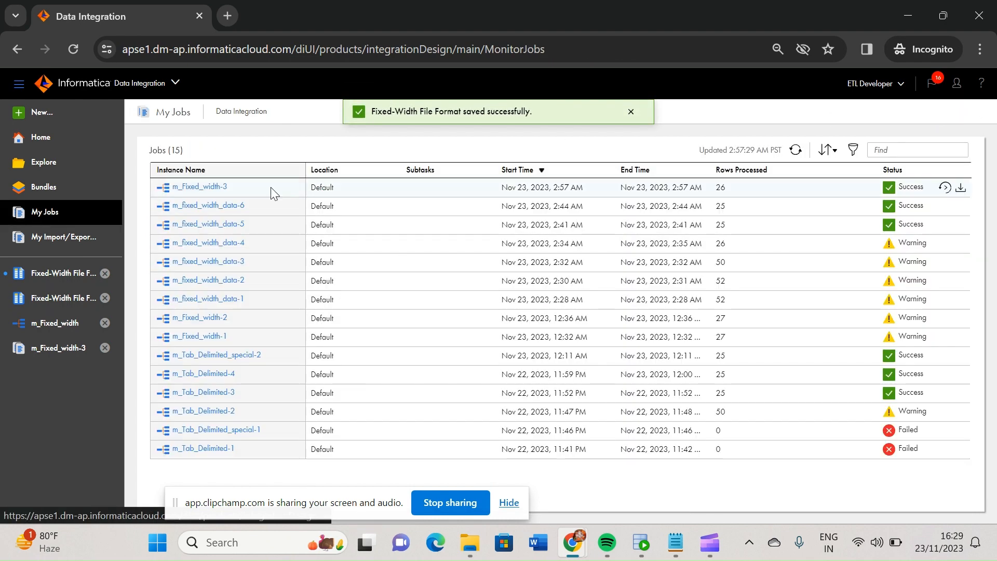
left_click(200, 188)
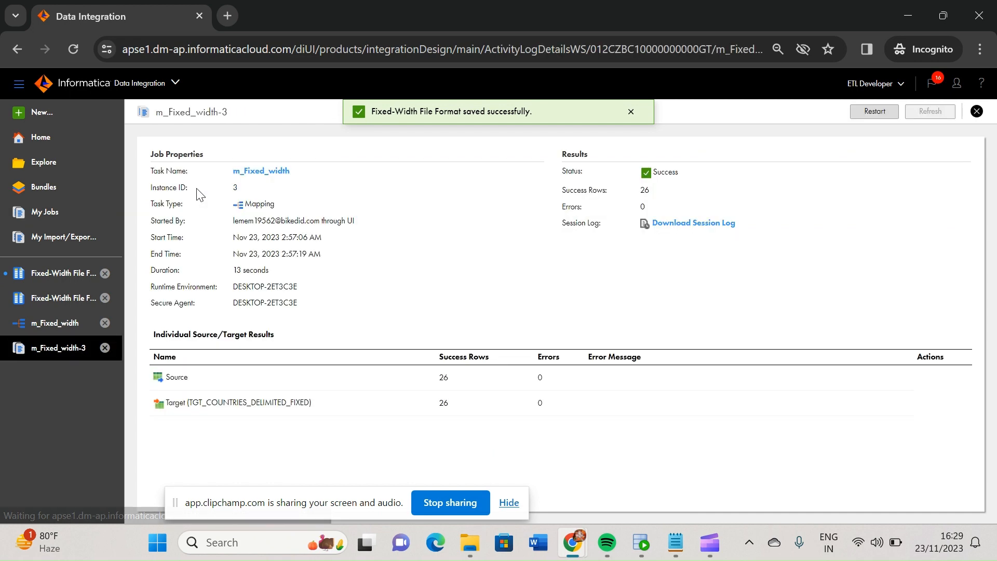
left_click(859, 111)
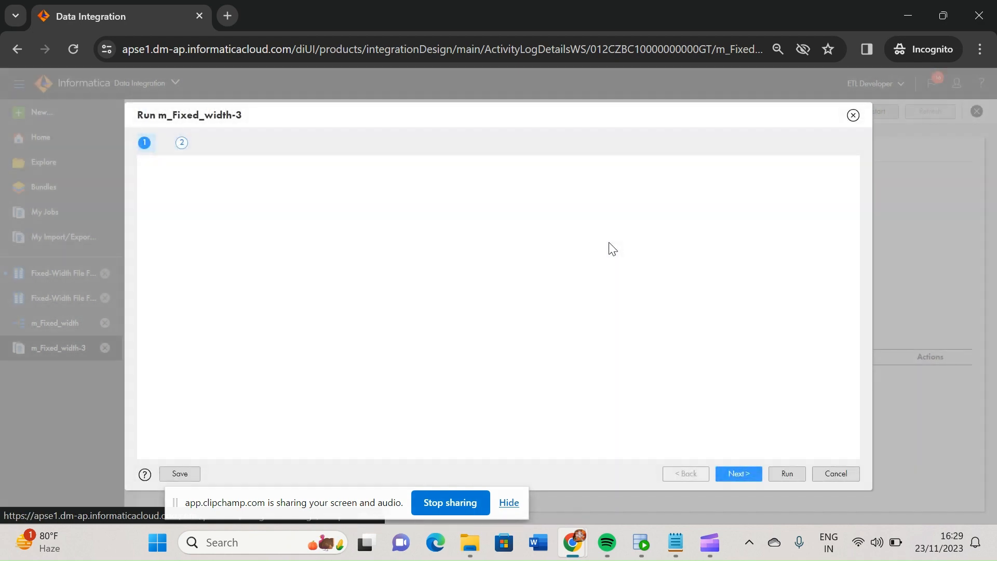
left_click(782, 475)
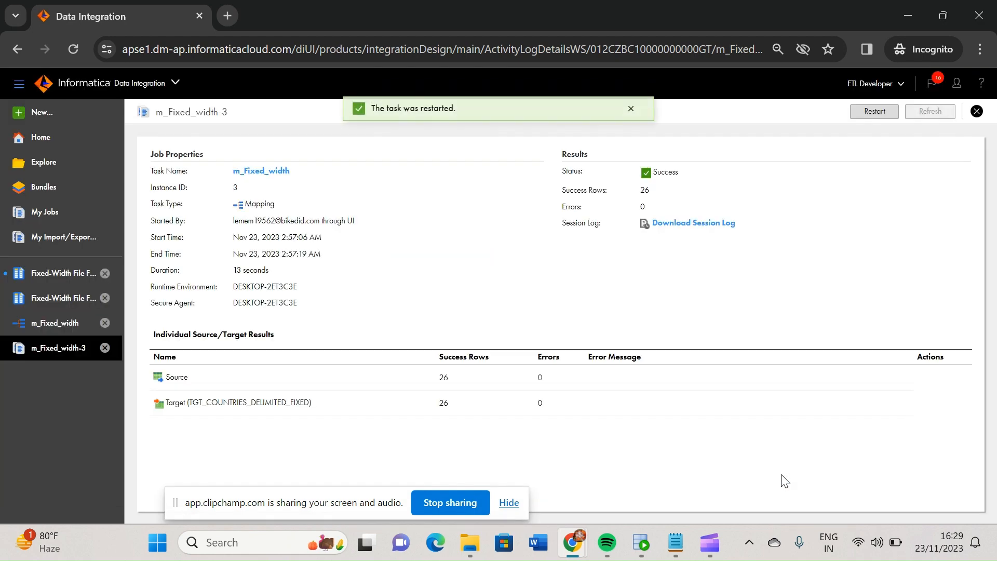
Refresh the job list to check the status of the restarted m_Fixed_width run
left_click(50, 213)
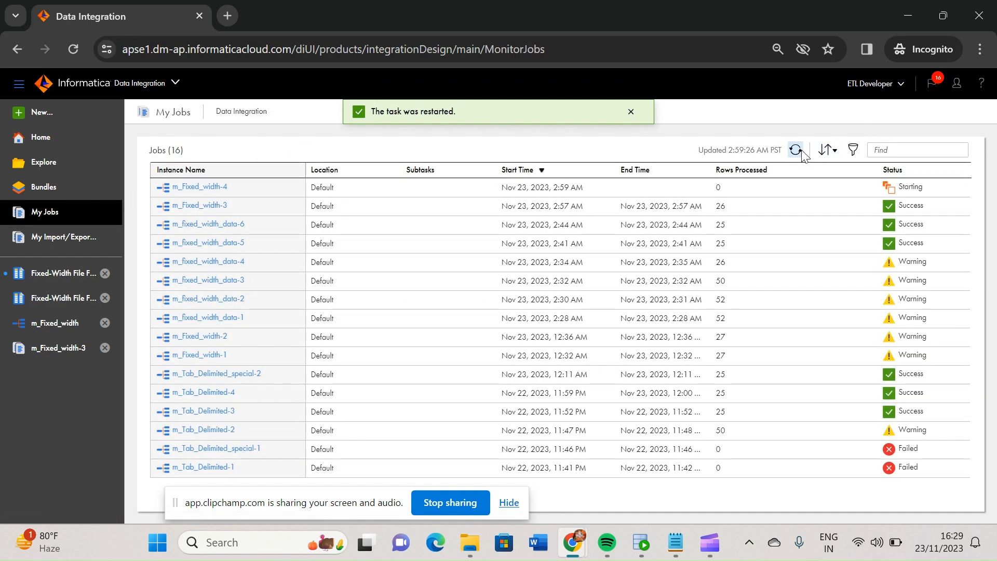
left_click(796, 150)
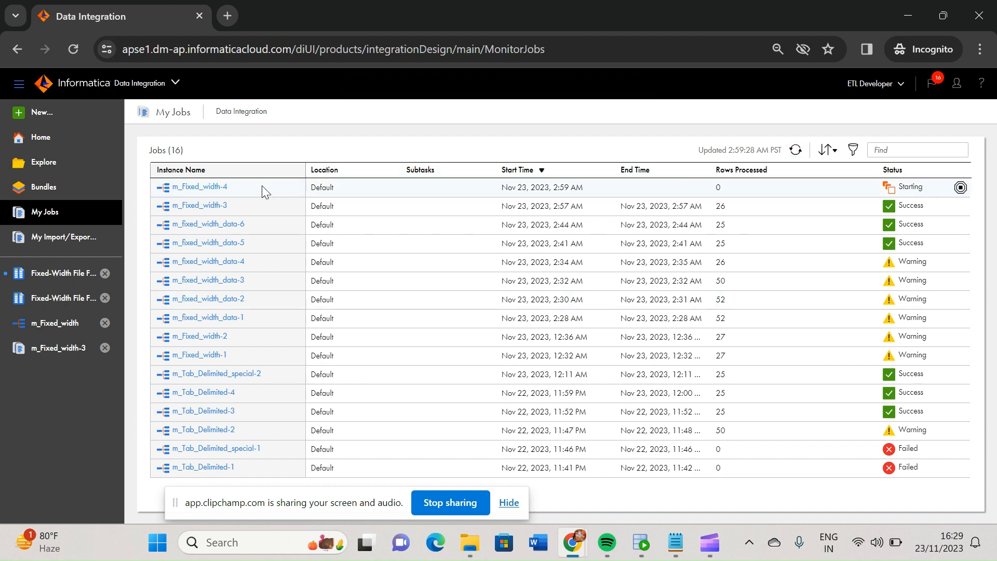
left_click(796, 150)
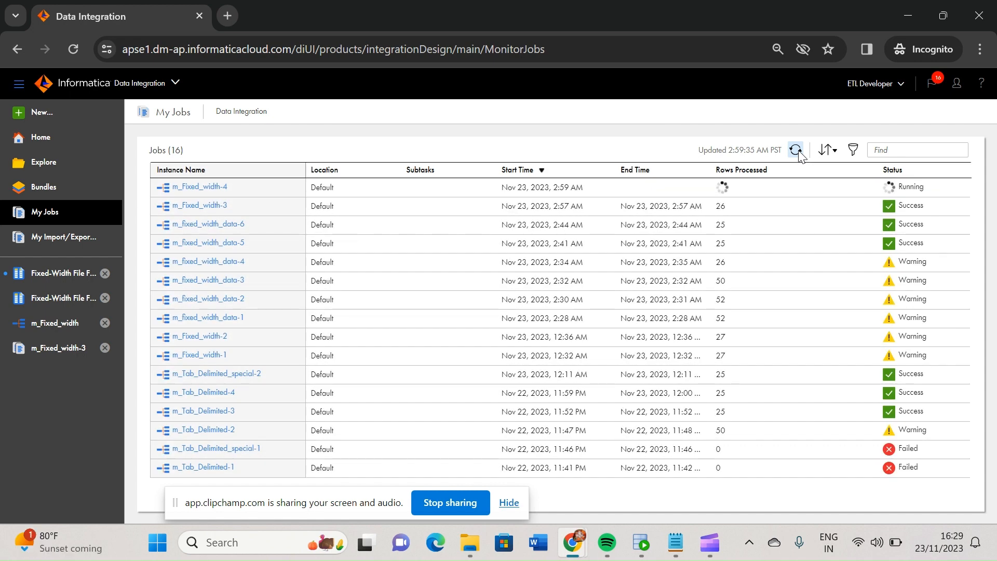
Rerun the tgt_countries_delimited_fixed length query in Oracle SQL Developer, and return to Data Integration to refresh the job list
left_click(644, 547)
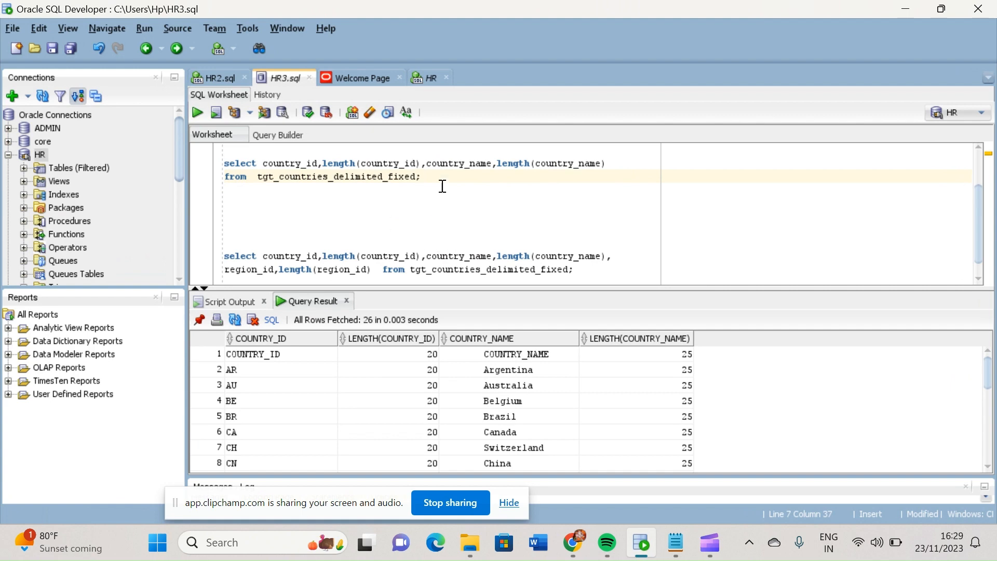
key("ctrl+Return")
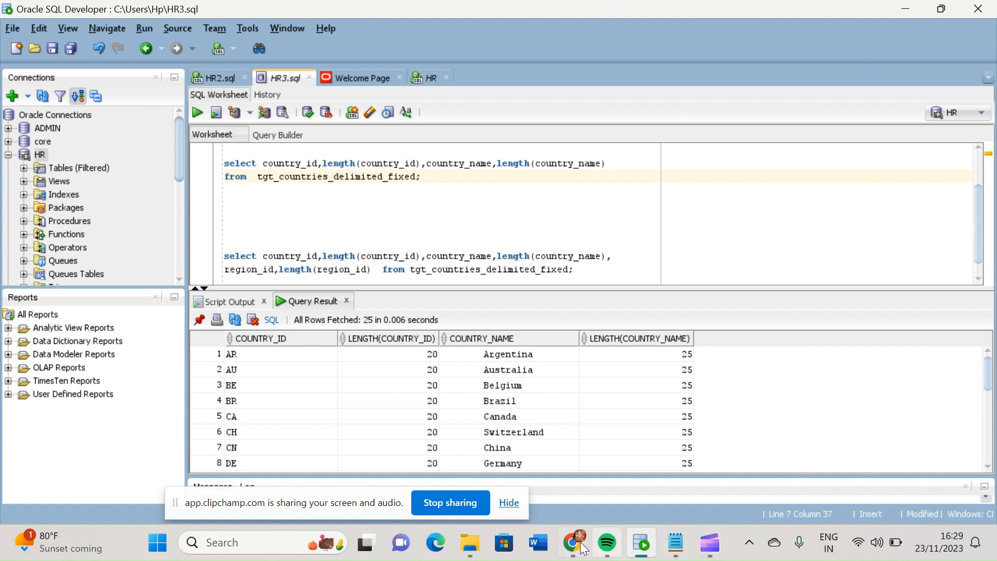
mouse_move(573, 546)
left_click(657, 457)
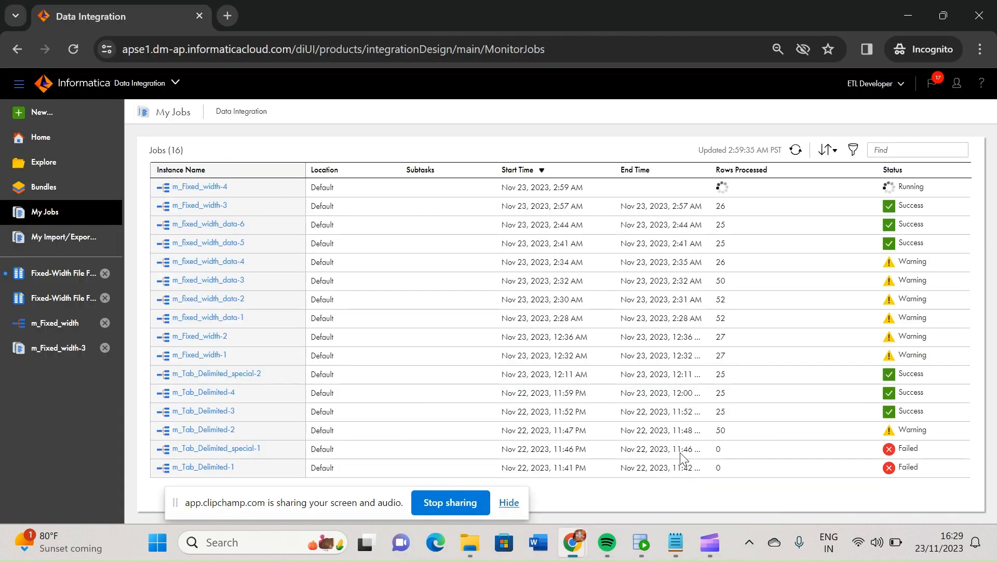
left_click(794, 151)
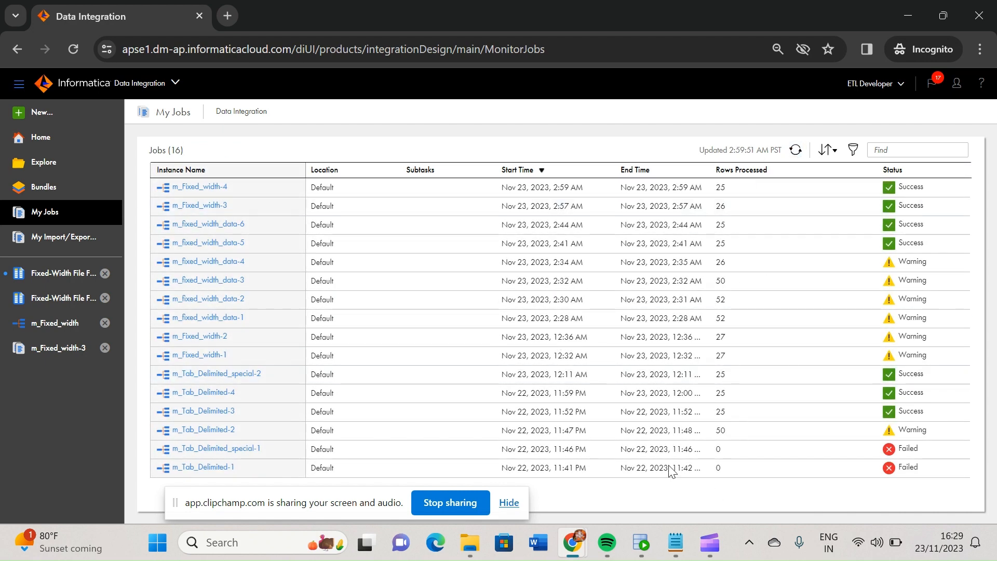
Switch to Oracle SQL Developer and inspect the full COUNTRY_ID value of the first result row, including its trailing spaces
mouse_move(677, 548)
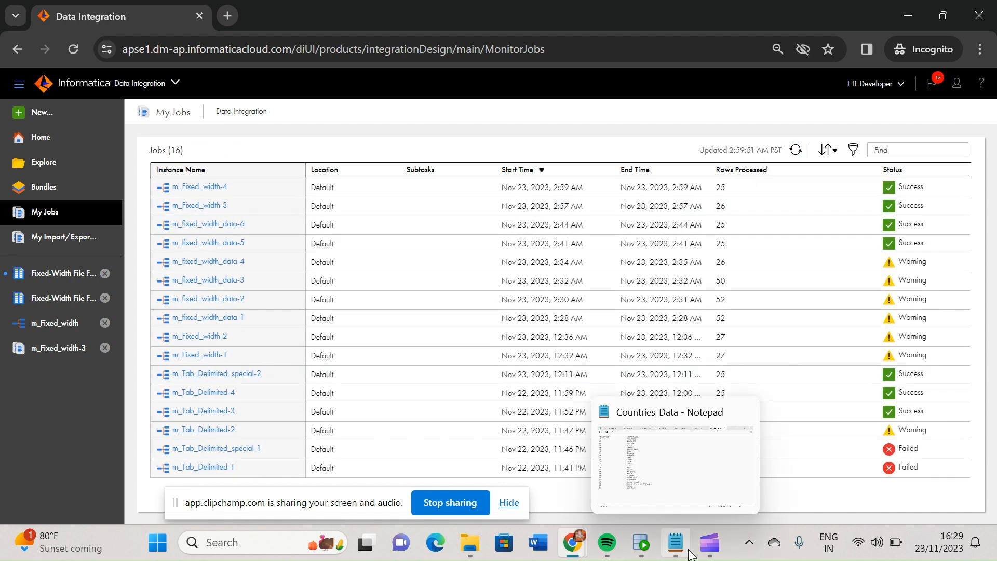
left_click(641, 543)
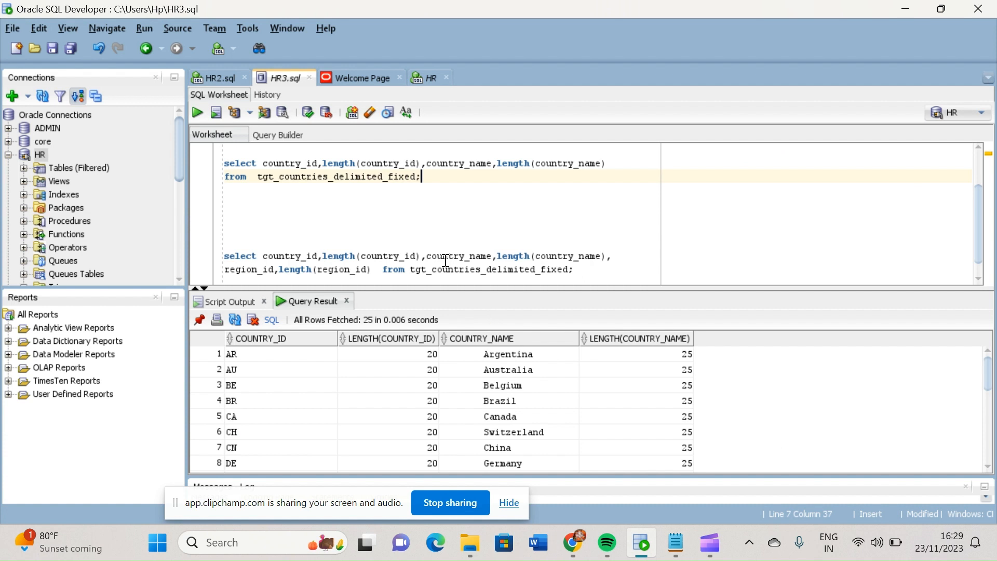
double_click(296, 164)
left_click(233, 358)
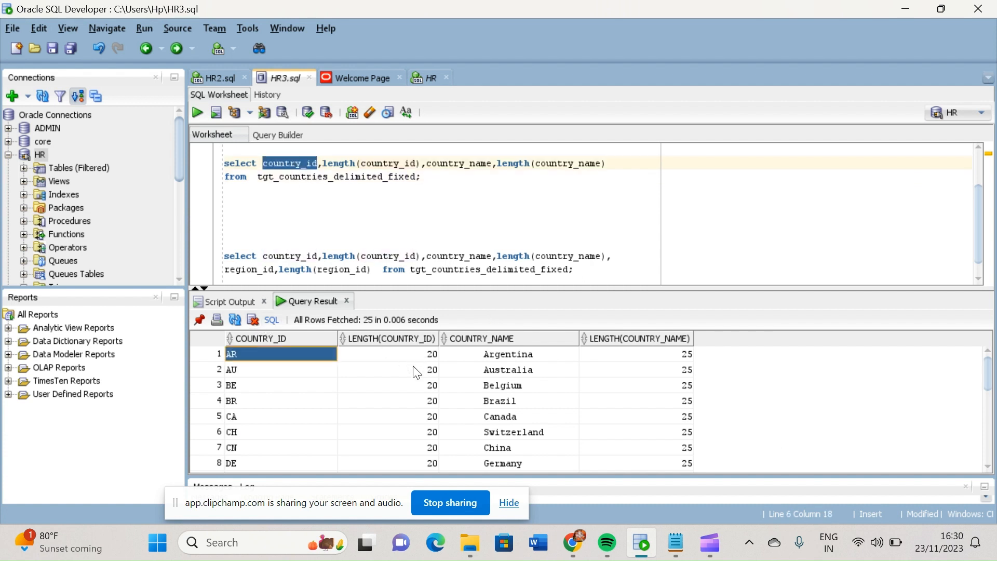
left_click(321, 358)
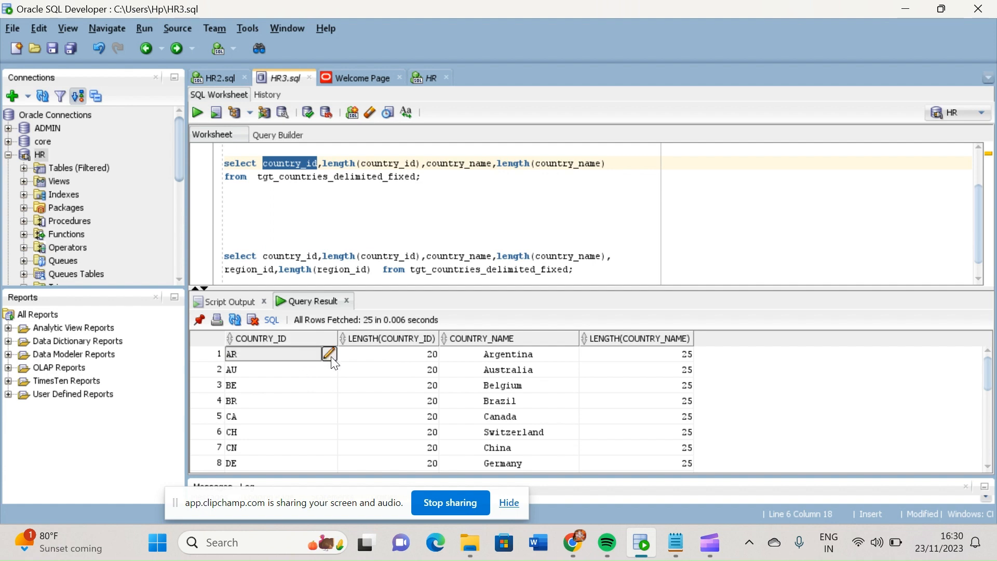
left_click(330, 356)
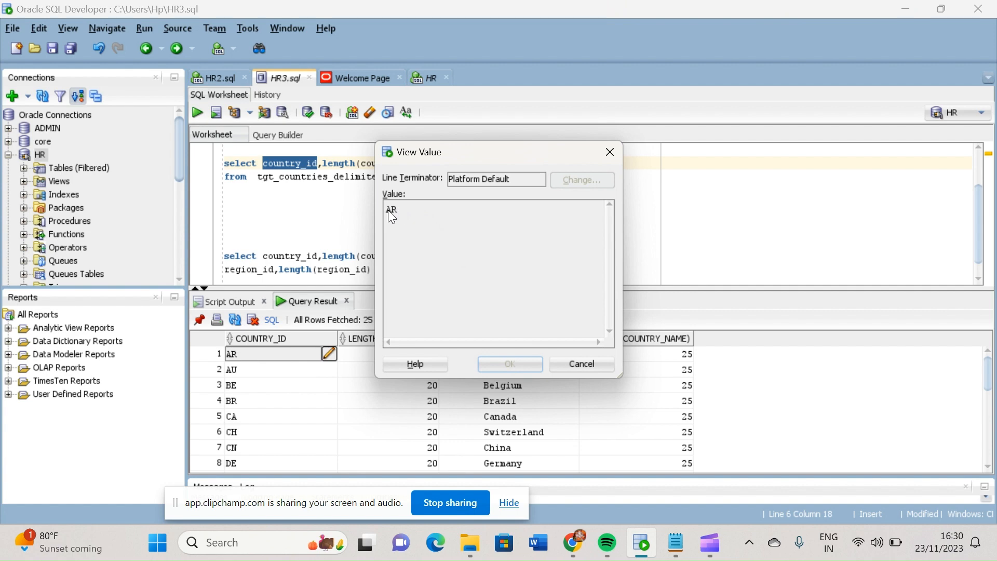
left_click_drag(415, 213, 623, 401)
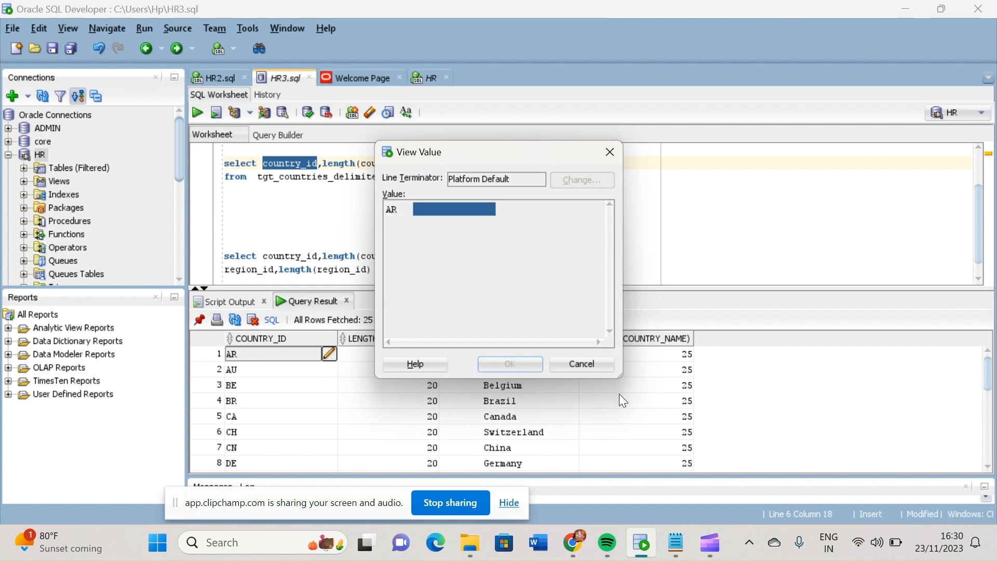
left_click(588, 364)
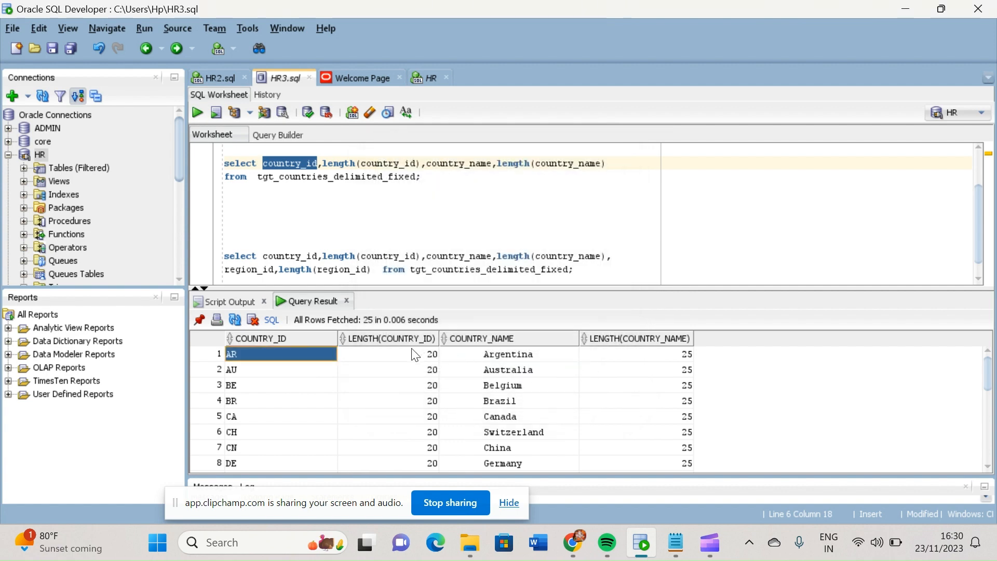
Compare the COUNTRY_ID and COUNTRY_NAME values of the first result row with their length columns
left_click(530, 357)
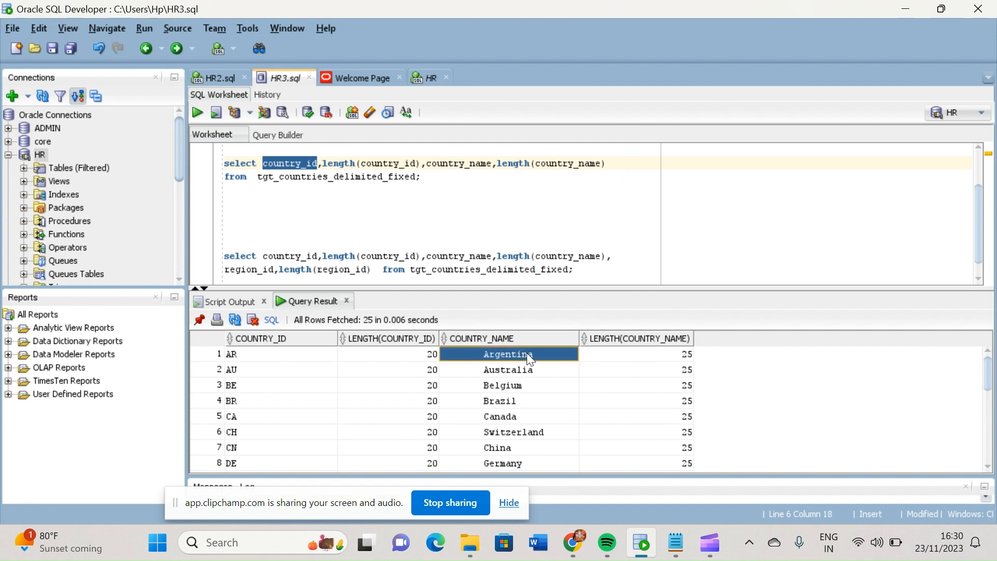
left_click(687, 358)
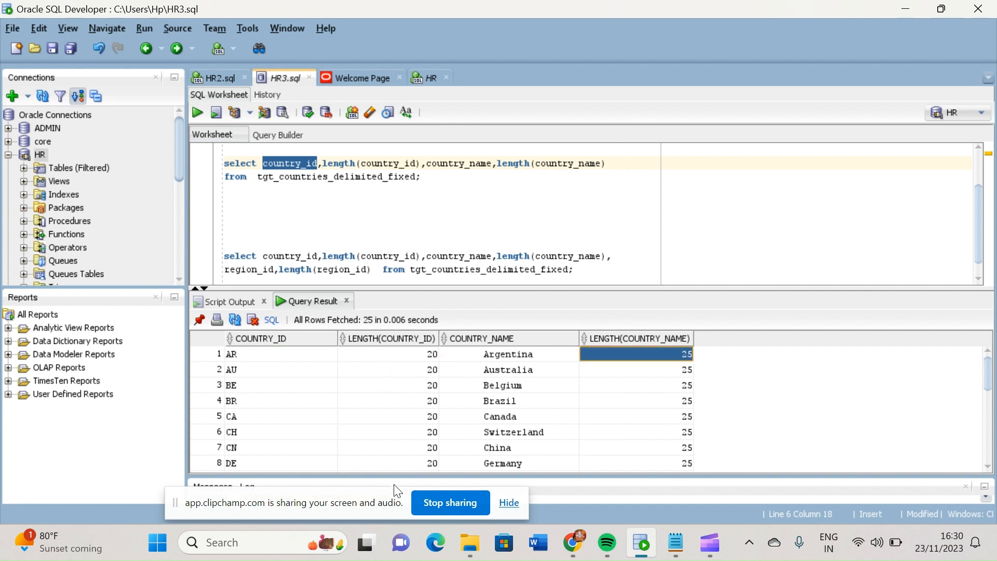
left_click(304, 359)
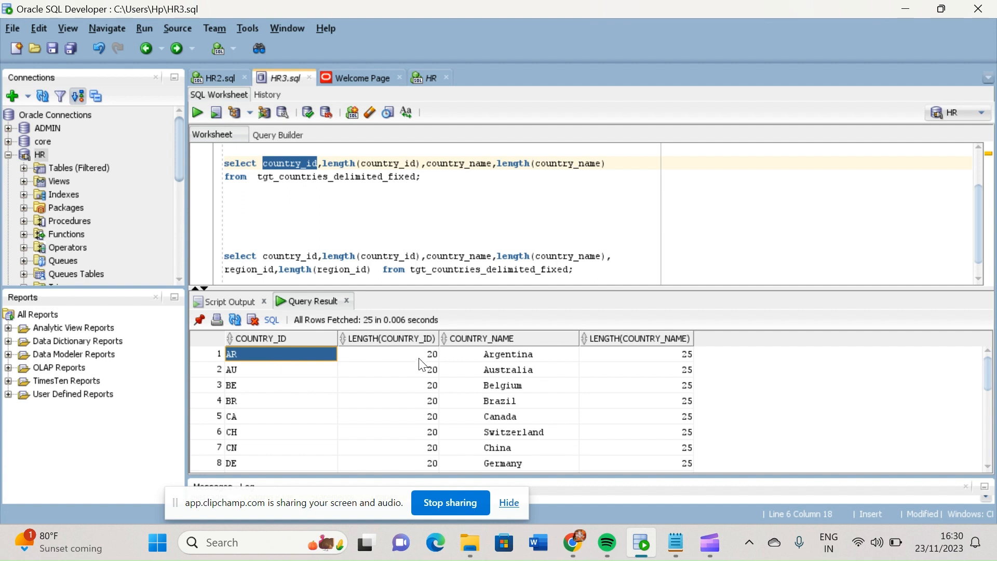
left_click(395, 350)
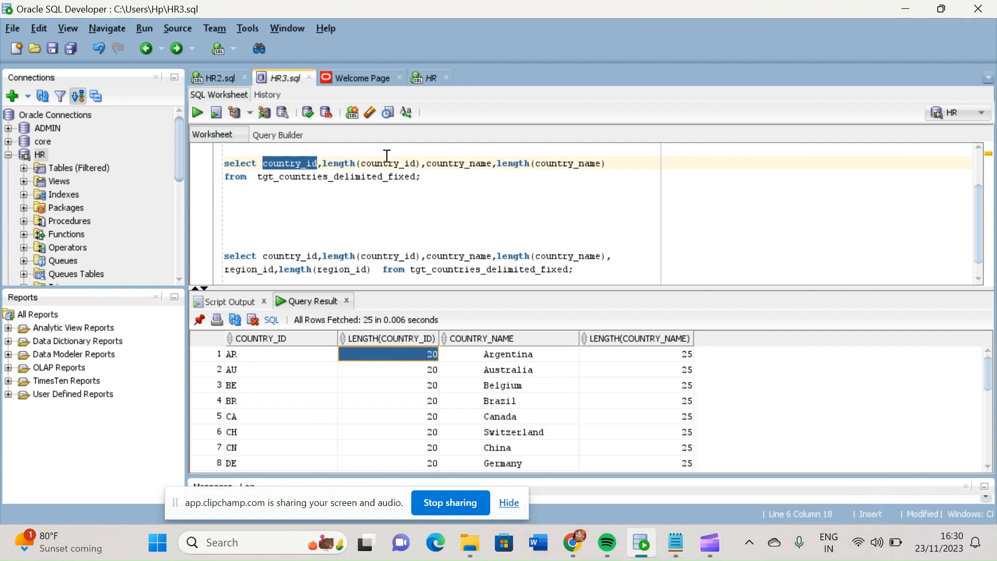
left_click(316, 229)
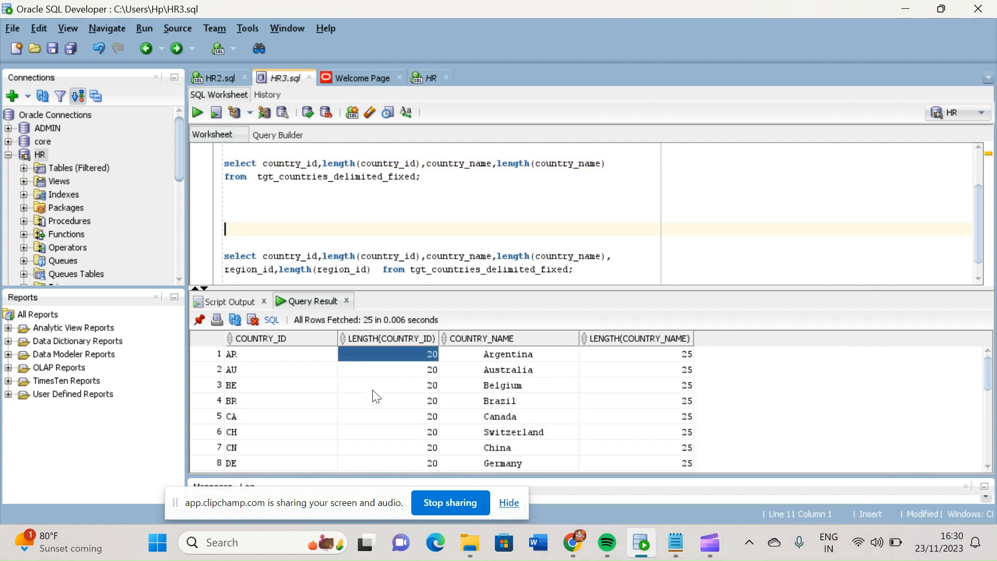
left_click(284, 358)
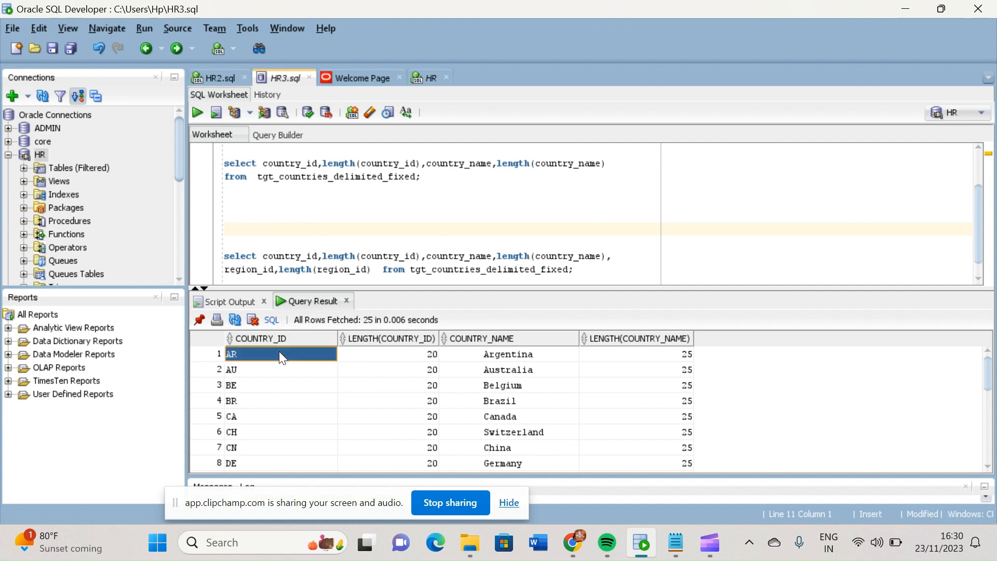
left_click(391, 356)
Return to Data Integration, view the m_Fixed_width-4 job details and open its m_Fixed_width mapping
mouse_move(578, 549)
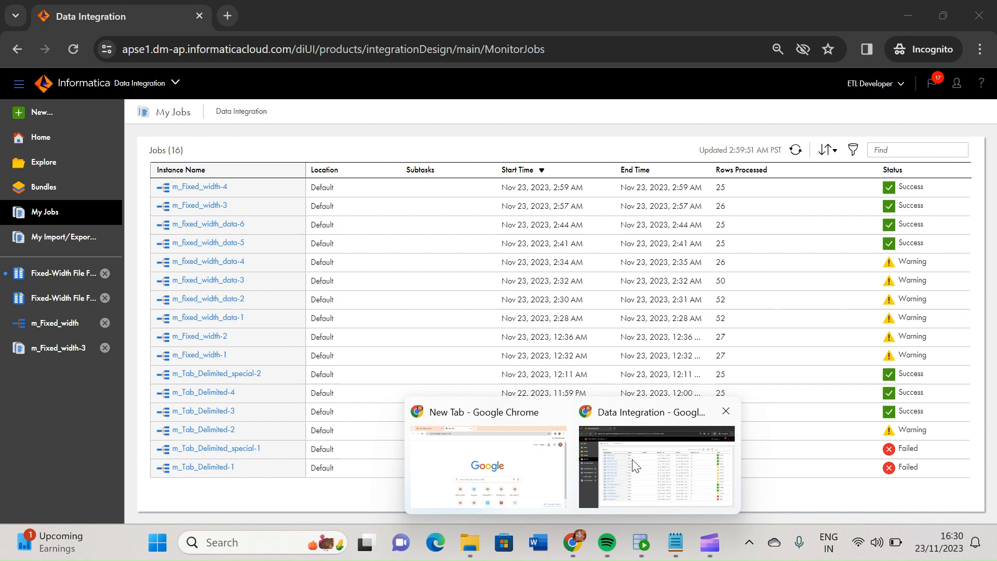
left_click(631, 498)
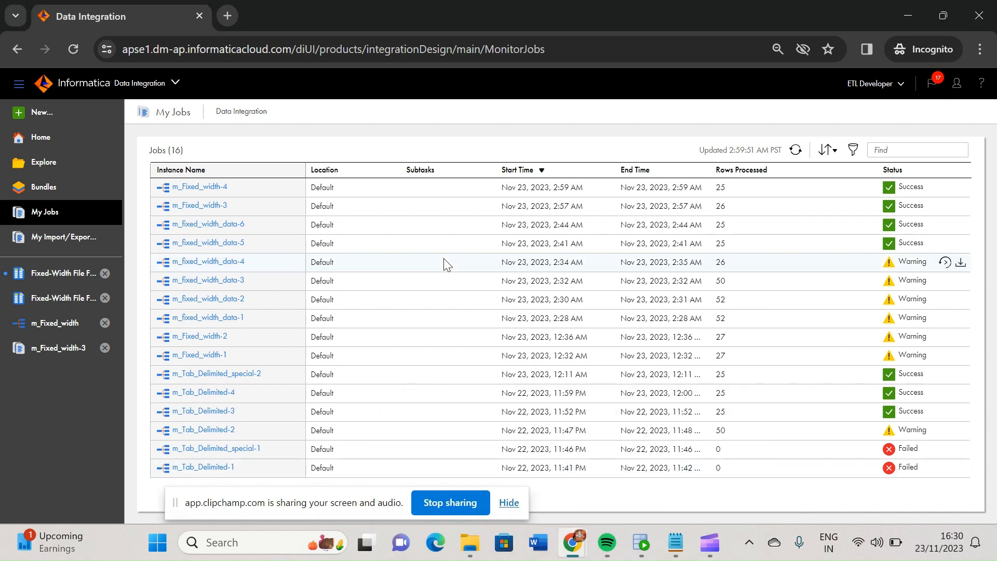
left_click(196, 187)
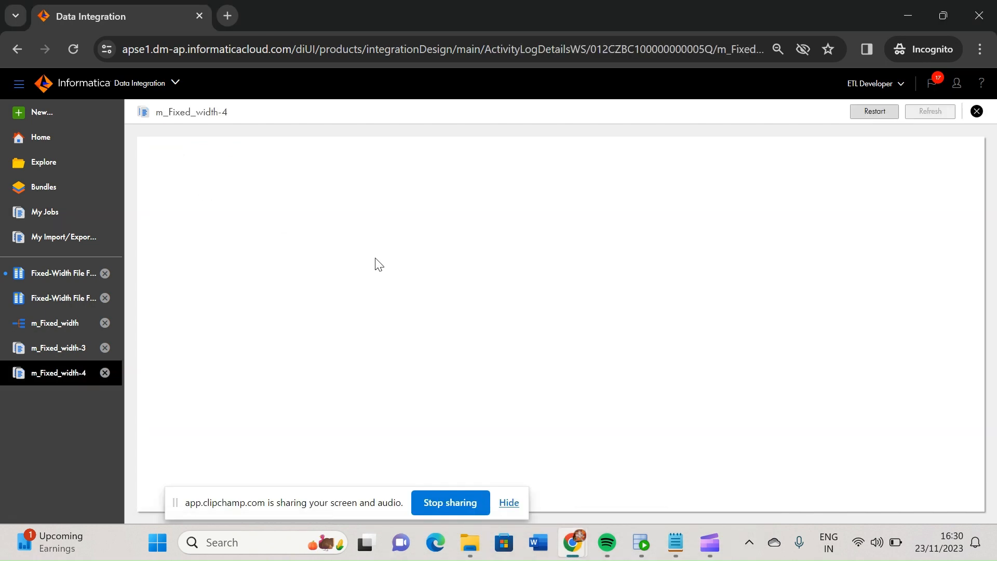
scroll(311, 234, "down", 1)
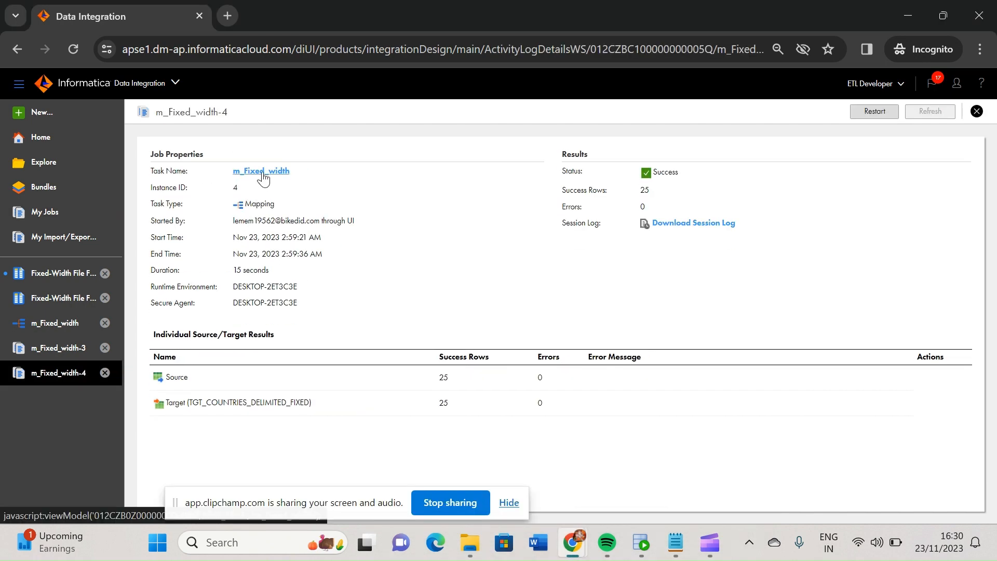
left_click(264, 173)
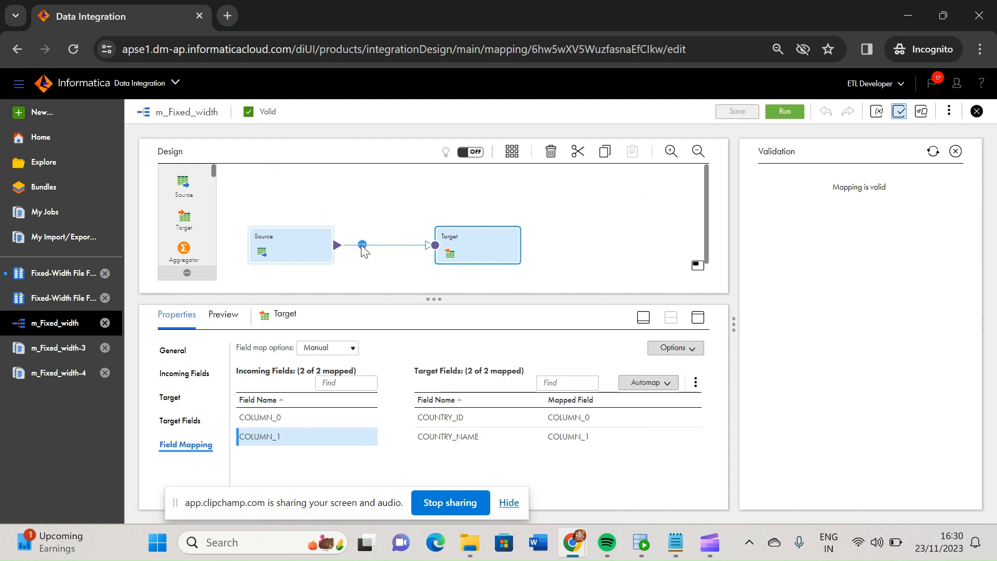
Switch to Oracle SQL Developer and review the country_id column in the length query
left_click(643, 545)
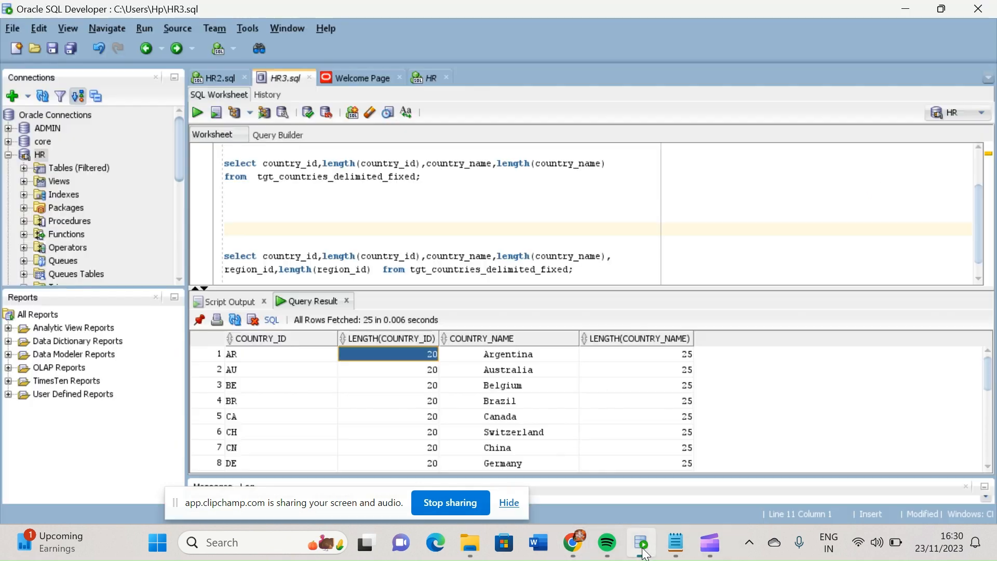
double_click(289, 165)
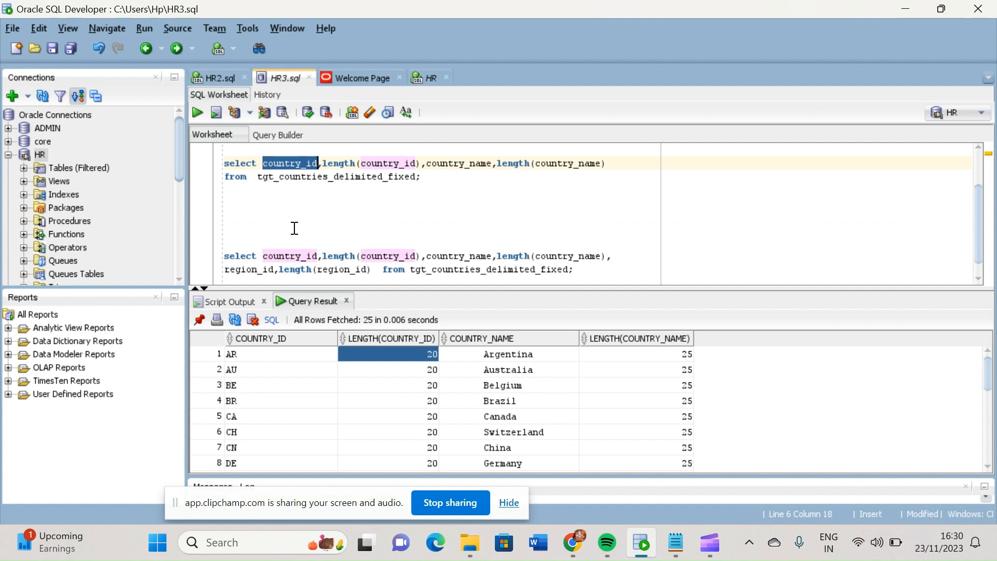
left_click(294, 229)
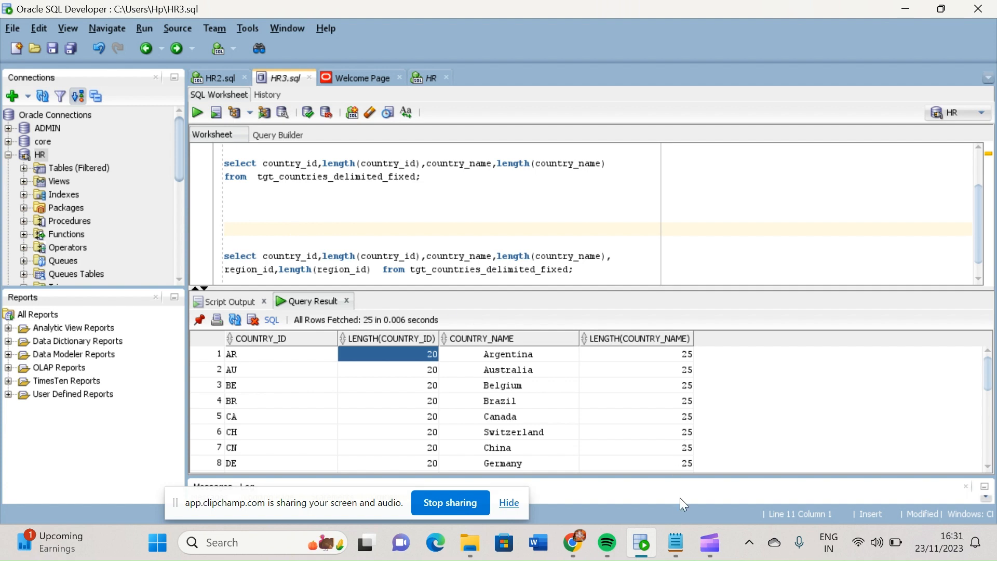
Return to Data Integration, view Fixed-Width File Format2, and check the component types offered for a new asset before cancelling
mouse_move(678, 544)
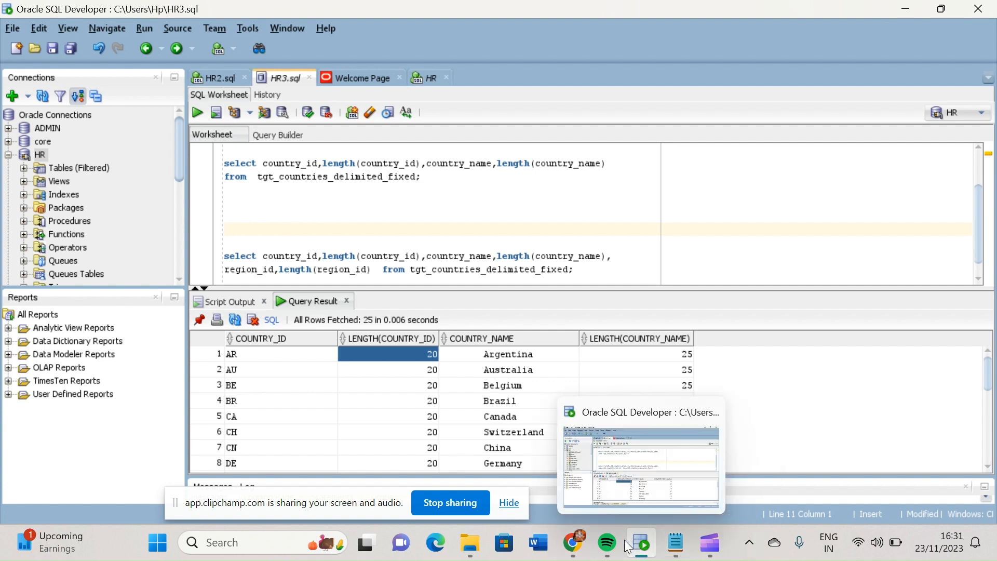
mouse_move(572, 550)
left_click(669, 475)
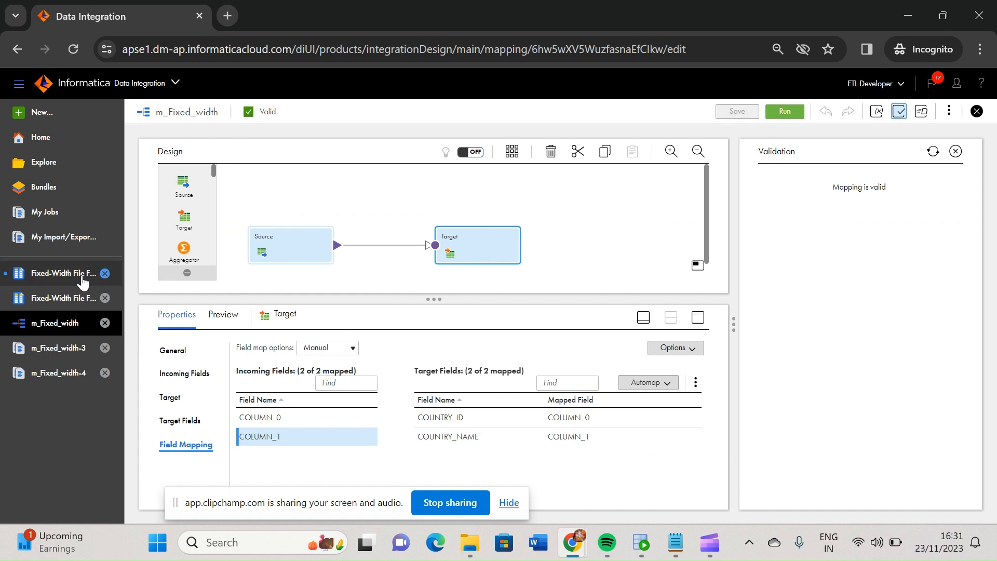
left_click(68, 274)
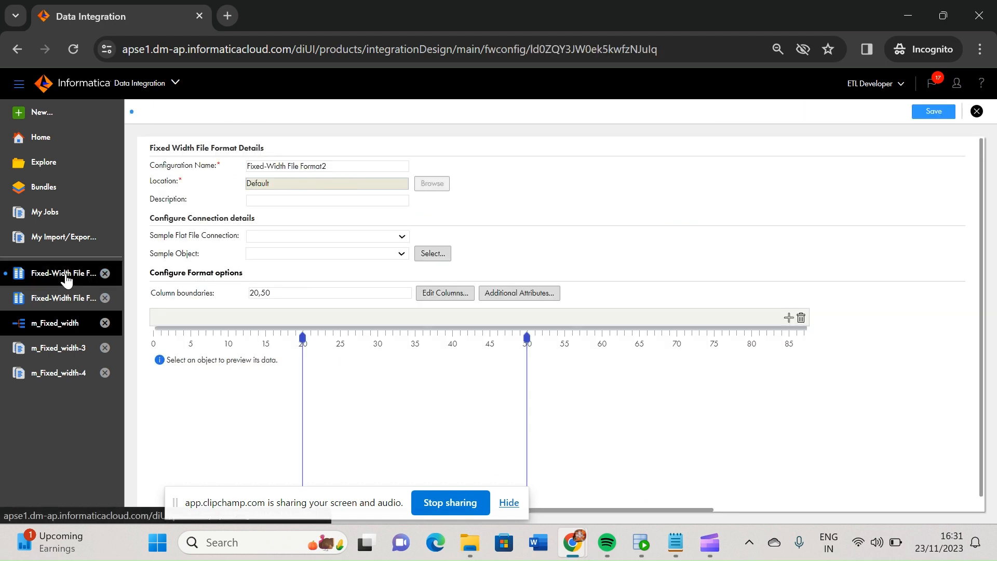
left_click(42, 113)
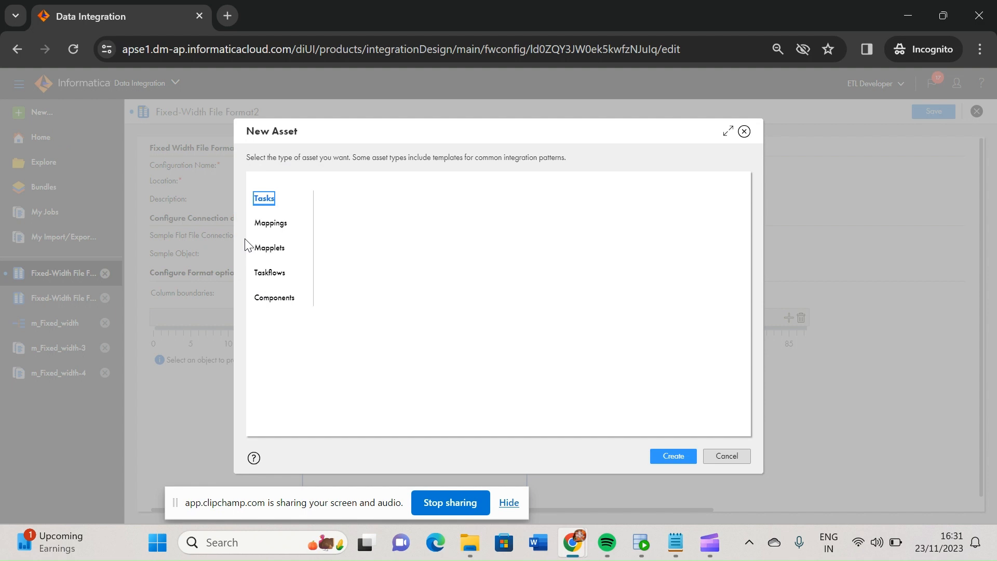
left_click(276, 301)
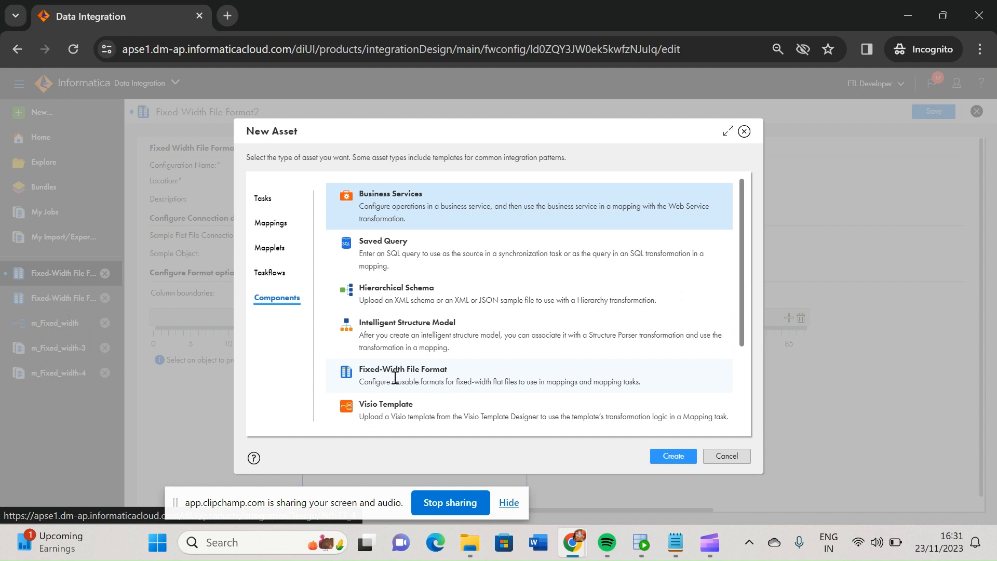
left_click(727, 457)
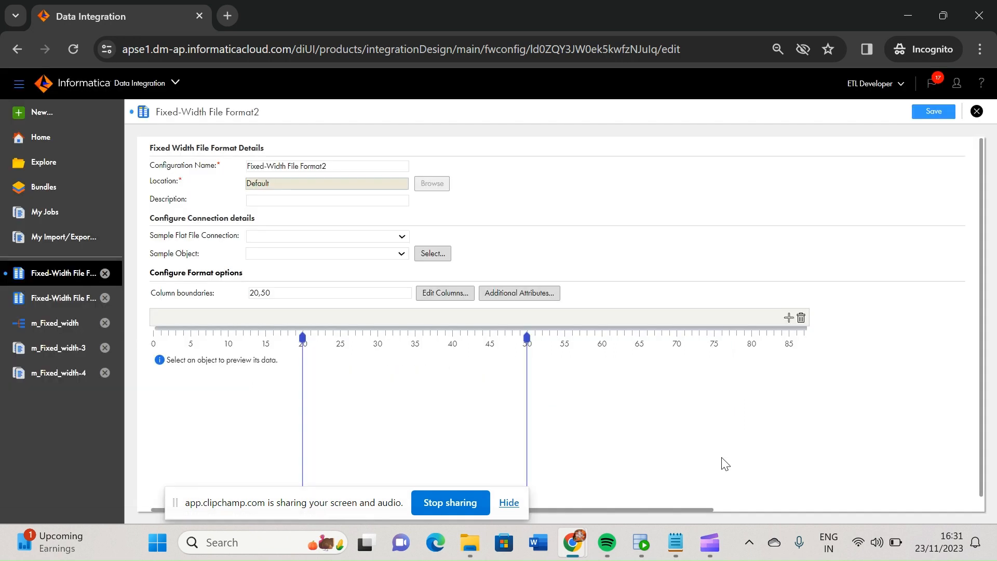